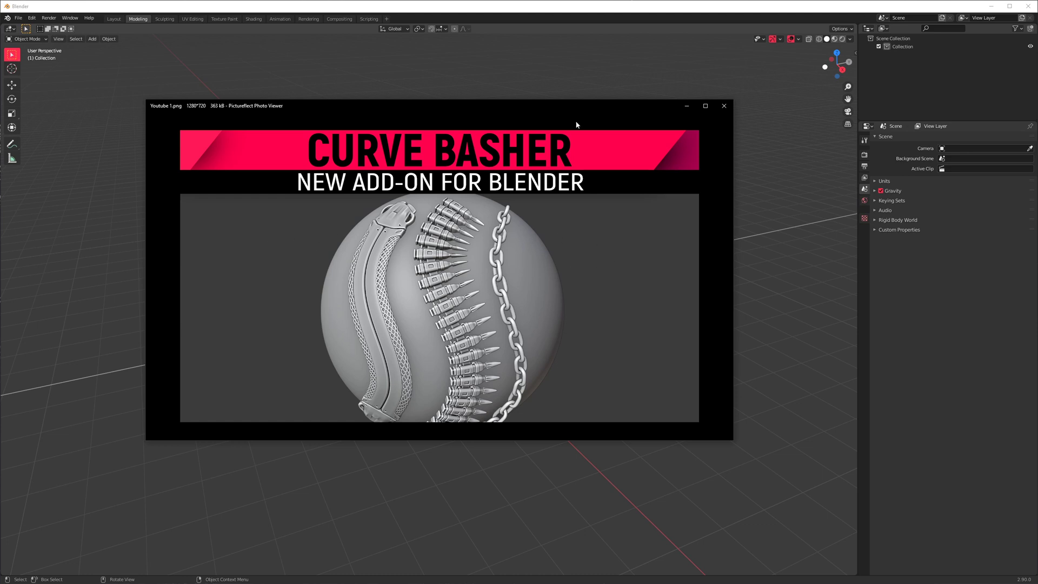
- Add a Quad Sphere mesh at the scene origin
left_click(540, 9)
middle_click_drag(565, 305, 456, 301)
key("shift+a")
mouse_move(459, 289)
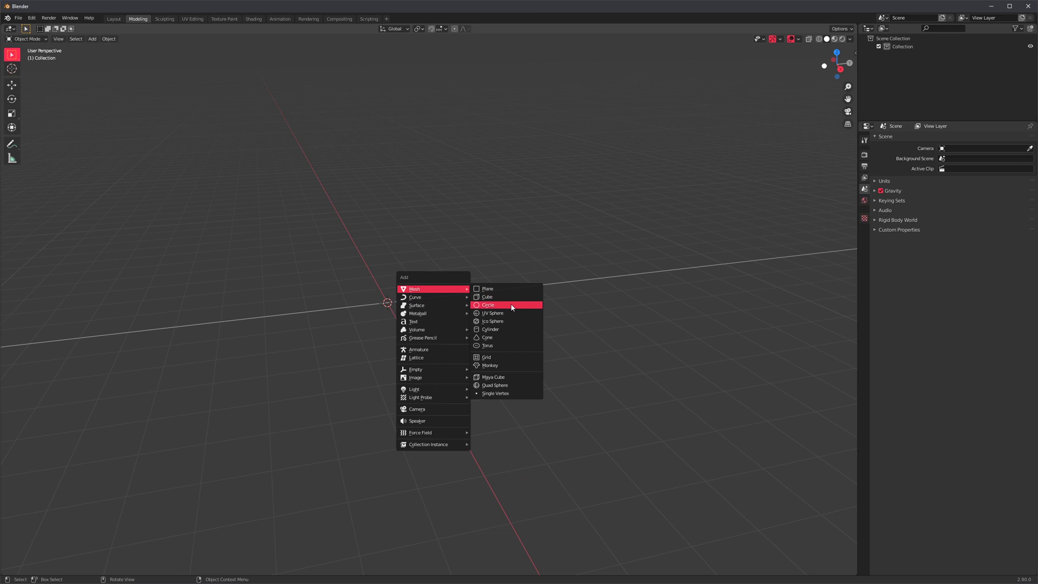
left_click(502, 387)
scroll(439, 306, "up", 3)
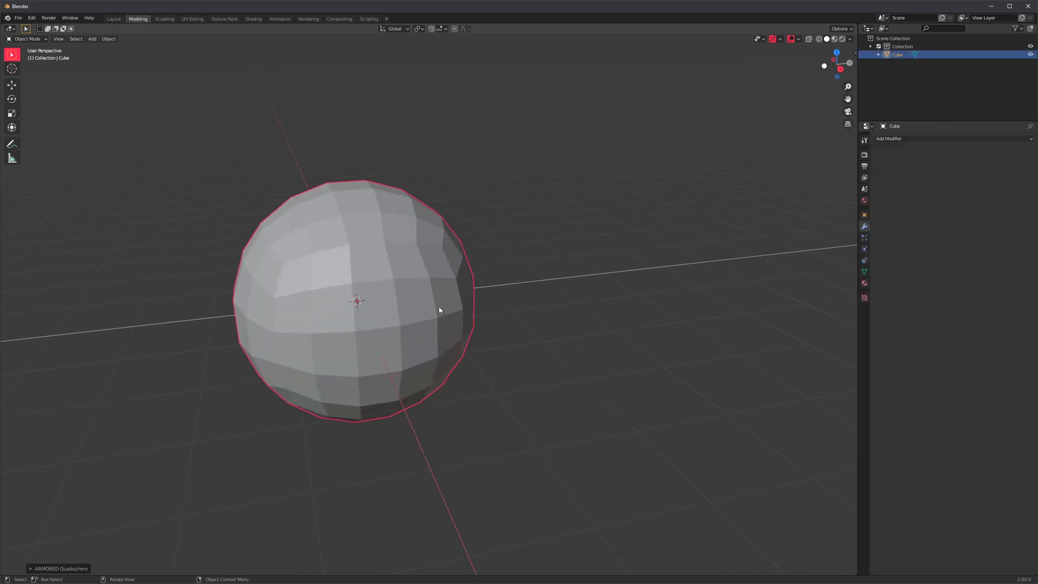
- Raise the quad sphere's subdivisions to 11 and shade it smooth
left_click_drag(439, 305, 428, 309, "alt")
middle_click_drag(428, 309, 468, 334, "alt")
middle_click_drag(468, 265, 494, 273)
key("F9")
scroll(604, 302, "up", 3, "ctrl")
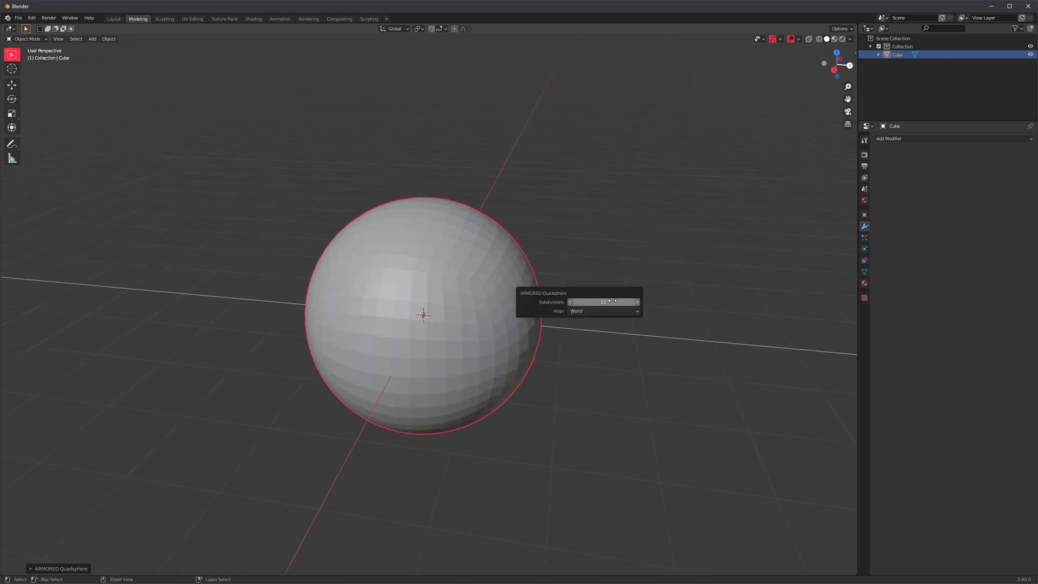
right_click(512, 279)
left_click(512, 279)
middle_click_drag(572, 278, 594, 281, "shift")
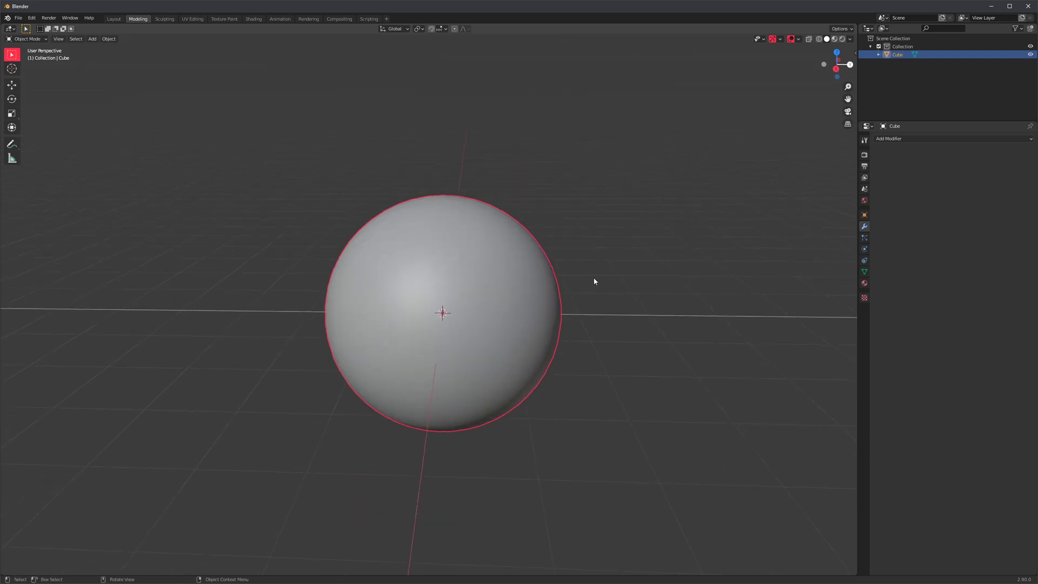
- Add a Bezier curve, delete its default points in Edit Mode, leaving it empty, and activate the curve Draw tool
middle_click_drag(507, 282, 599, 263)
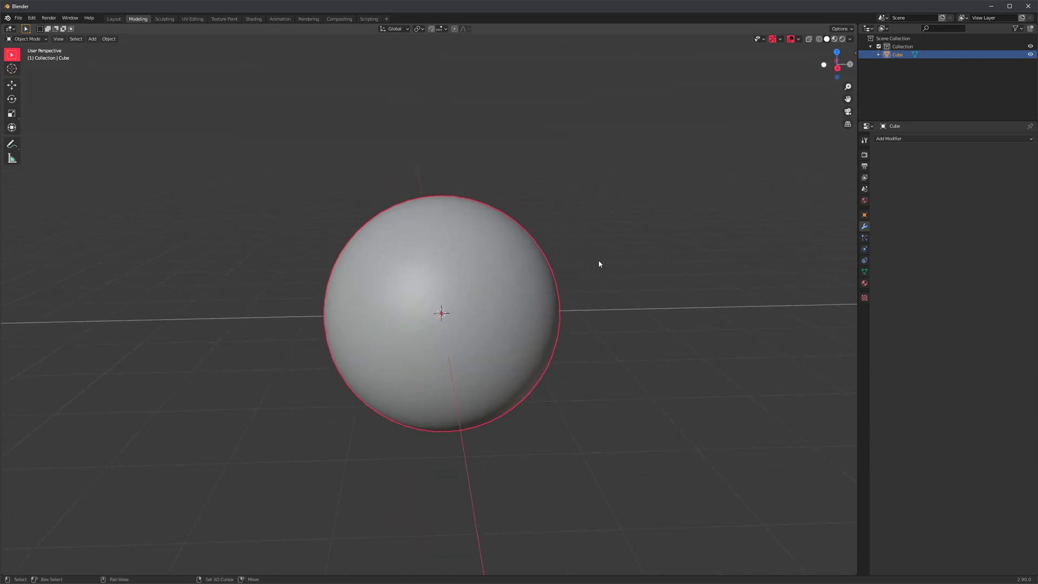
key("shift+a")
left_click(631, 272)
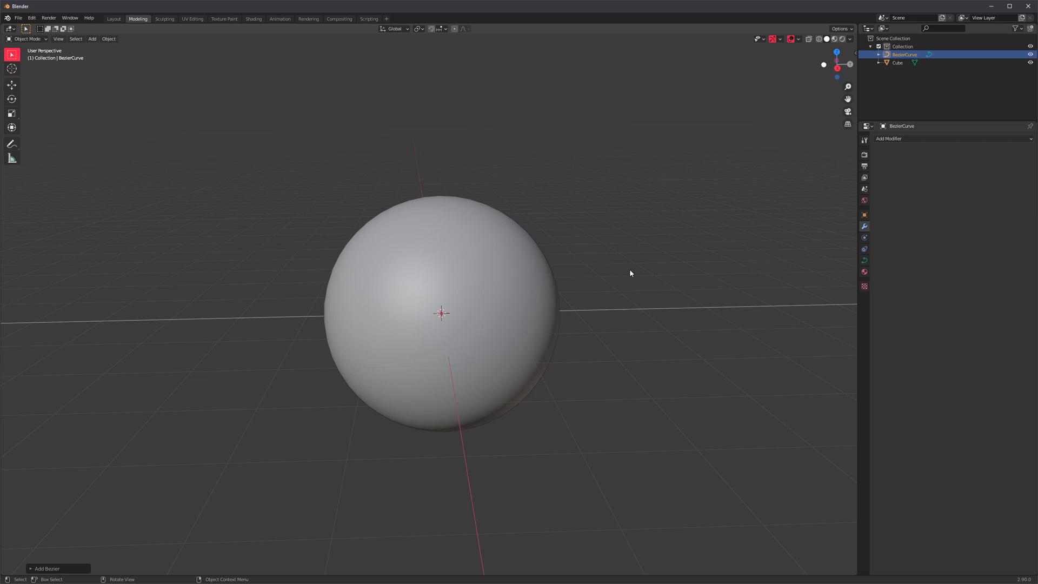
key("shift+z")
middle_click_drag(477, 349, 593, 332)
key("shift+z")
scroll(605, 329, "down", 2)
key("Tab")
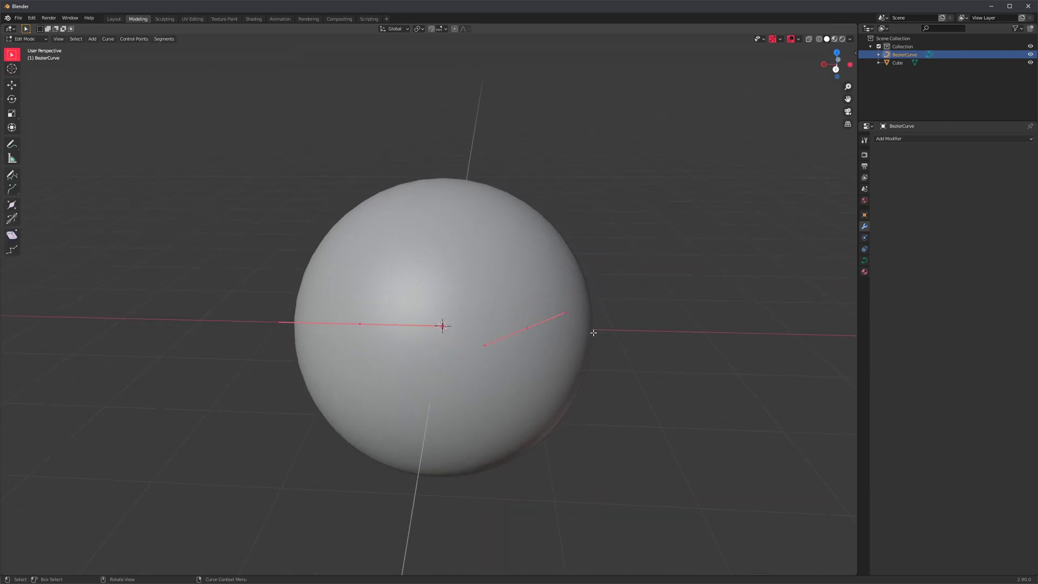
middle_click_drag(513, 322, 619, 325)
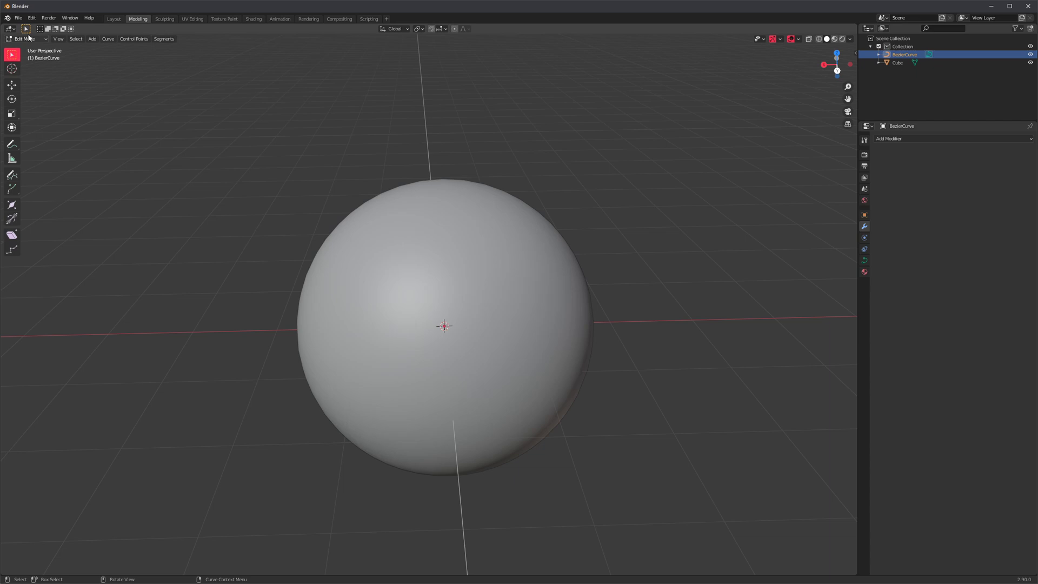
left_click(12, 175)
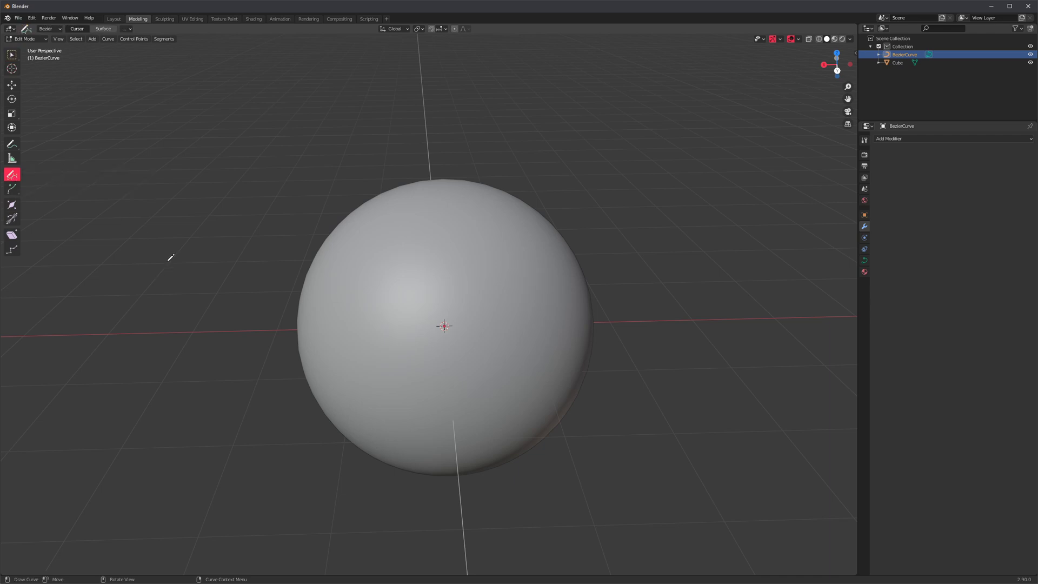
- Try drawing freehand curves beside and over the sphere at cursor depth, undoing each stroke
left_click_drag(180, 190, 154, 416)
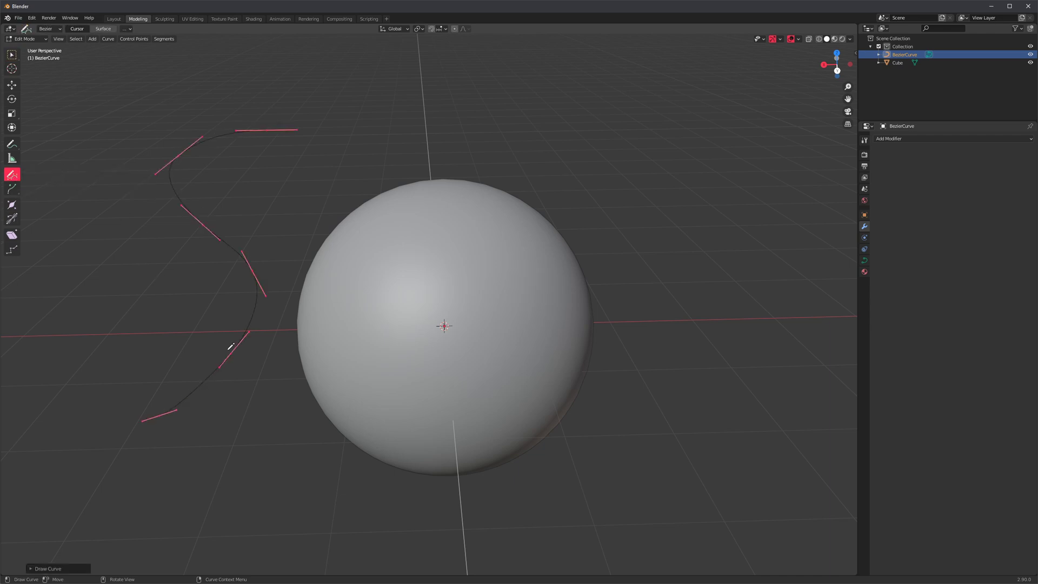
mouse_move(227, 347)
middle_mouse_down()
mouse_move(204, 261)
mouse_move(237, 250)
mouse_move(171, 241)
mouse_move(204, 261)
middle_mouse_up()
key("ctrl+z")
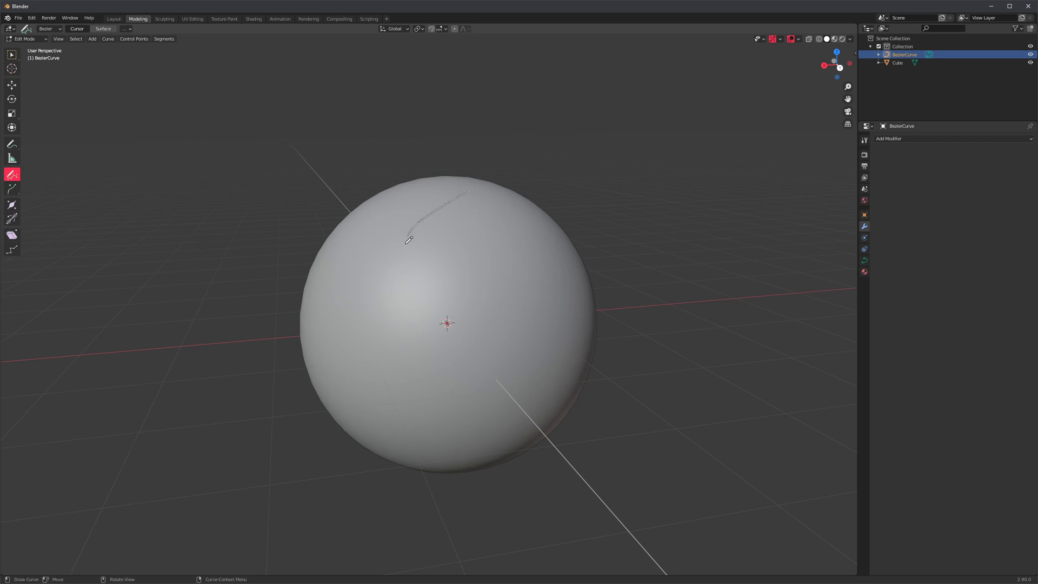
left_click_drag(409, 240, 468, 365)
mouse_move(417, 426)
middle_mouse_down()
mouse_move(343, 364)
mouse_move(374, 372)
mouse_move(299, 387)
mouse_move(389, 336)
middle_mouse_up()
key("ctrl+z")
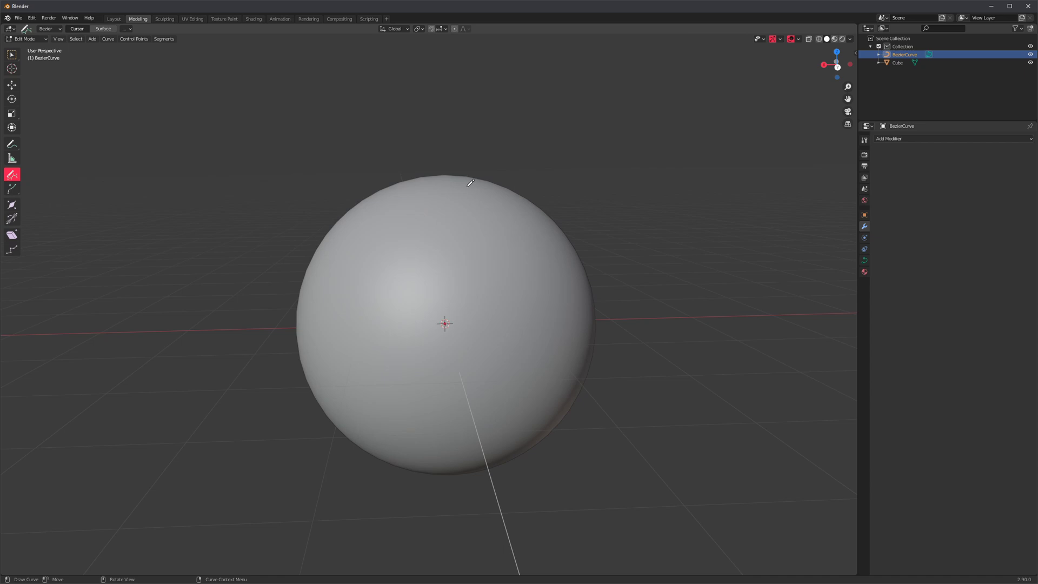
- Set the Draw tool's depth to Surface so strokes project onto the sphere
key("n")
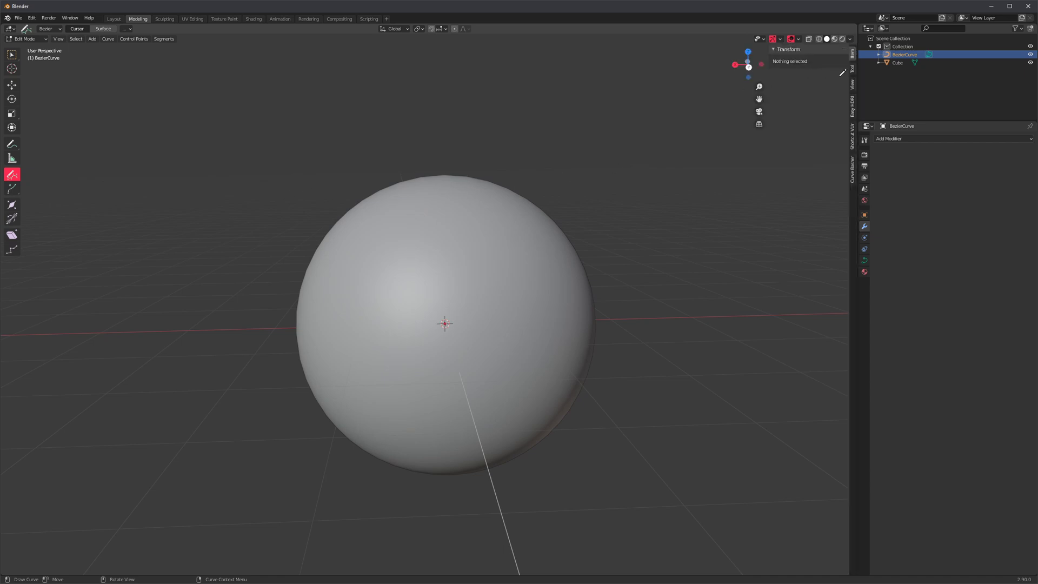
left_click(852, 68)
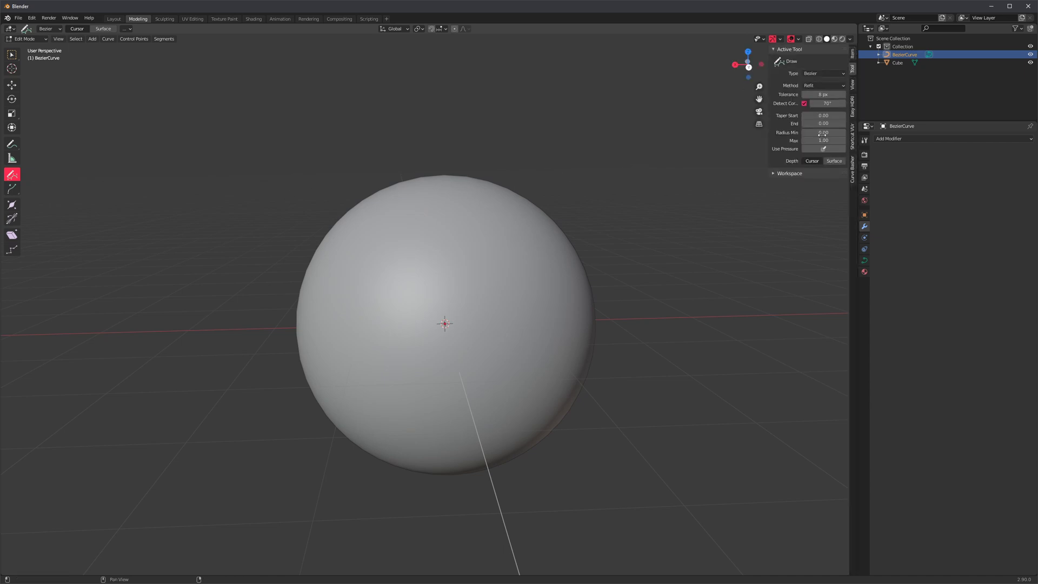
left_click(835, 162)
- Try drawing an S-shaped curve on the sphere with zero offset, inspect it, and undo it
left_click_drag(466, 200, 486, 373)
middle_click_drag(292, 393, 427, 352)
middle_click_drag(642, 308, 566, 252)
scroll(566, 252, "up", 4)
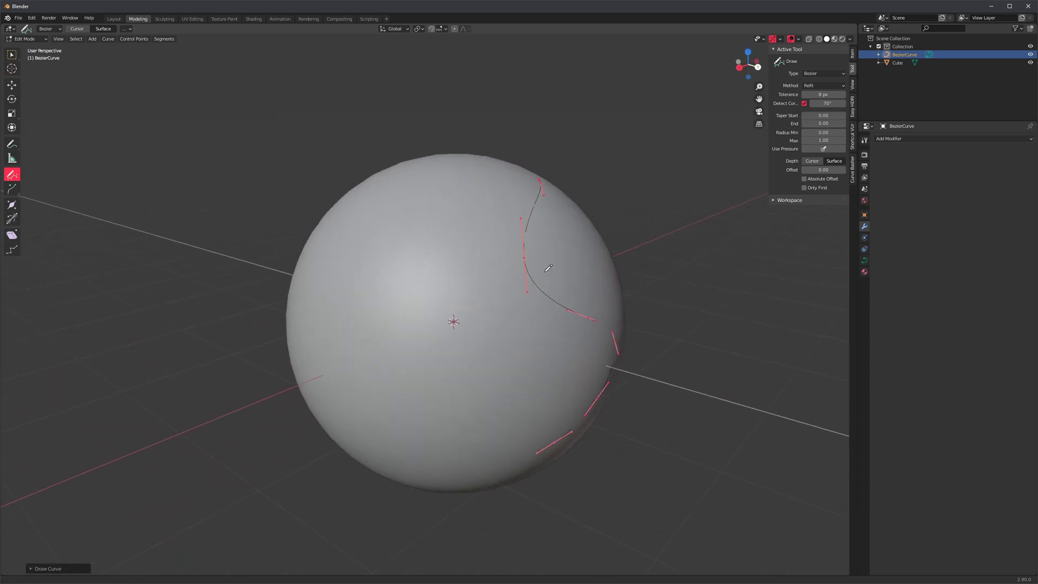
middle_click_drag(598, 204, 502, 209)
scroll(573, 204, "down", 2)
key("ctrl+z")
- Enable Absolute Offset for the Draw tool and set the surface offset to 0.1
left_click(806, 180)
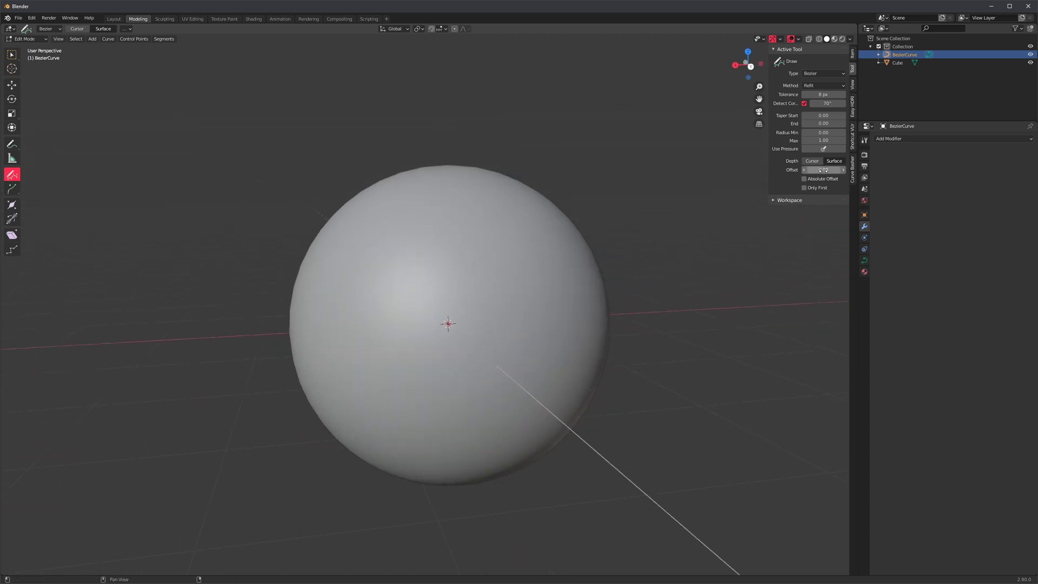
left_click(825, 169)
type(".1")
key("Return")
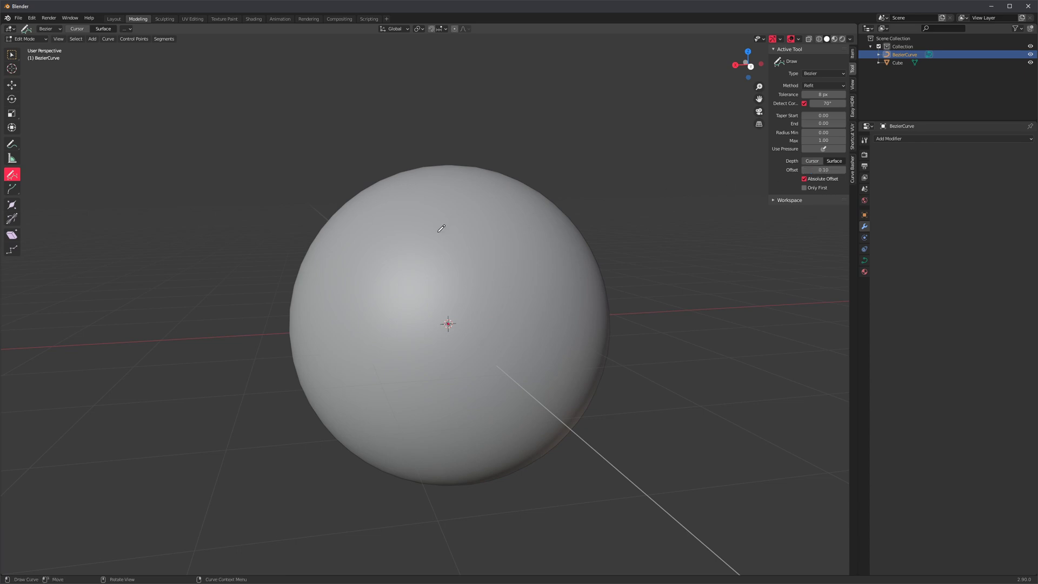
- Draw two S-shaped curves side by side down the sphere's surface
middle_click_drag(410, 224, 419, 213)
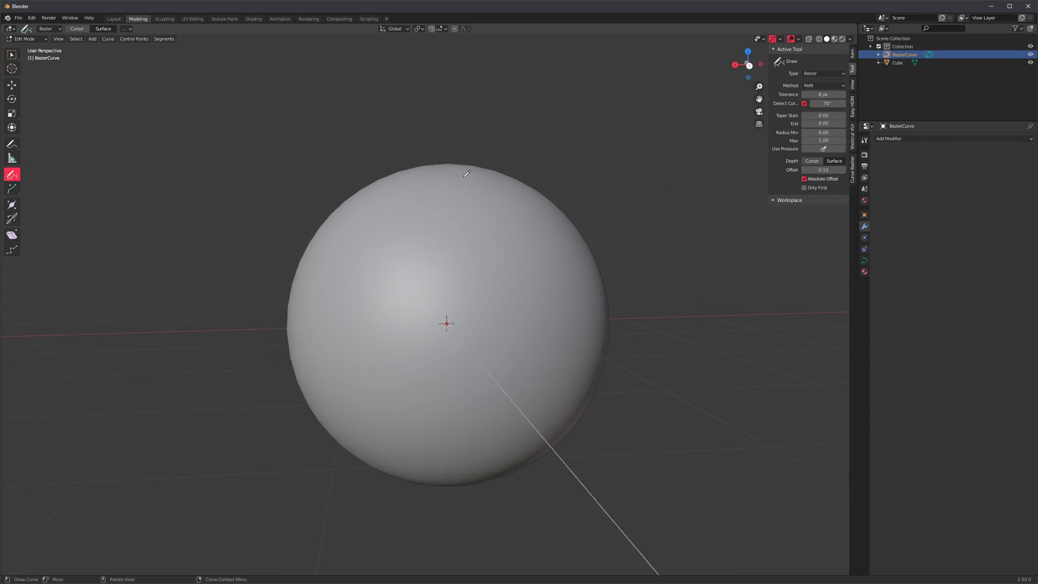
middle_click_drag(467, 173, 468, 186)
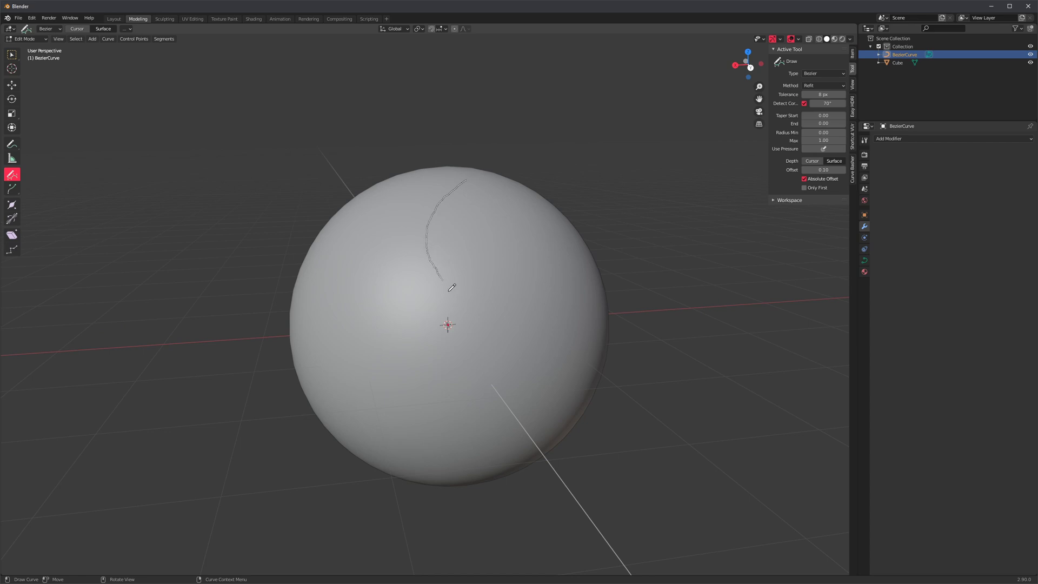
left_click_drag(418, 439, 416, 441)
mouse_move(416, 441)
middle_mouse_down()
mouse_move(597, 250)
mouse_move(615, 270)
middle_mouse_up()
middle_click_drag(600, 353, 468, 169)
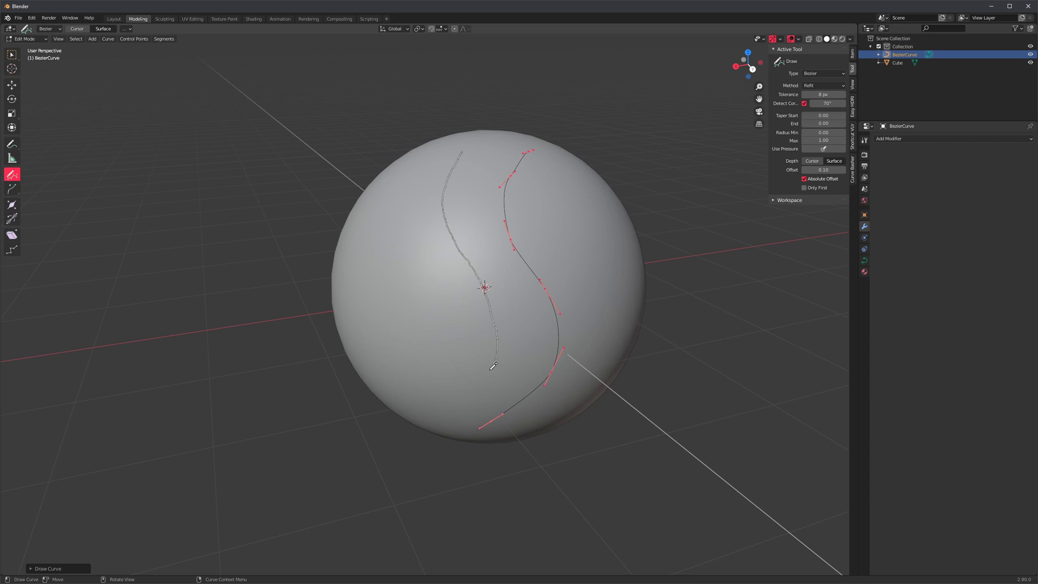
left_click_drag(492, 366, 473, 395)
mouse_move(473, 394)
middle_mouse_down()
mouse_move(625, 308)
mouse_move(602, 308)
middle_mouse_up()
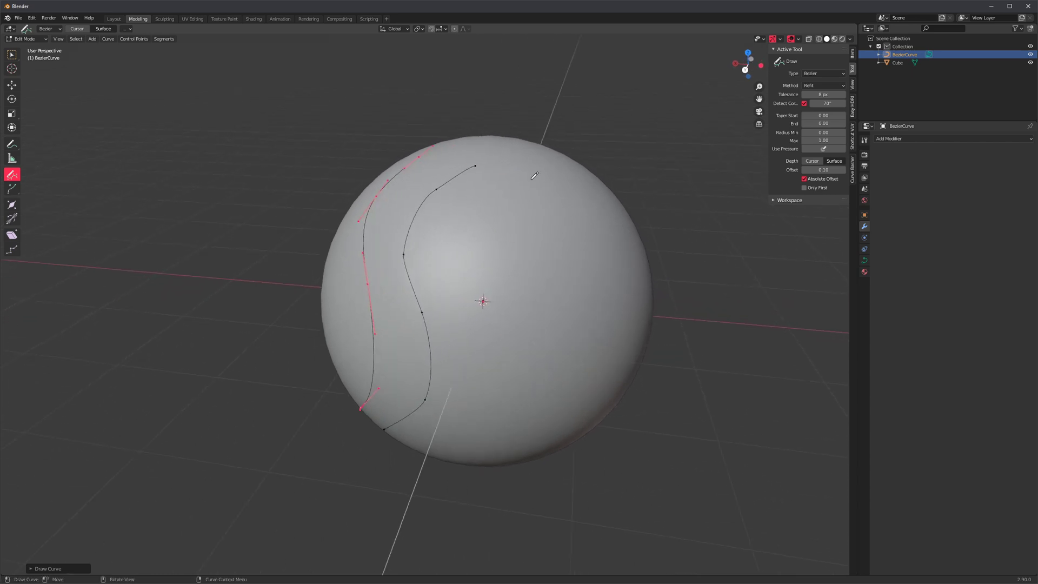
- Draw a third S-shaped curve on the sphere to the right of the first two, redrawing it once
mouse_move(504, 192)
left_mouse_down()
mouse_move(468, 273)
mouse_move(498, 393)
mouse_move(468, 441)
left_mouse_up()
mouse_move(533, 371)
middle_mouse_down()
mouse_move(589, 331)
mouse_move(531, 187)
middle_mouse_up()
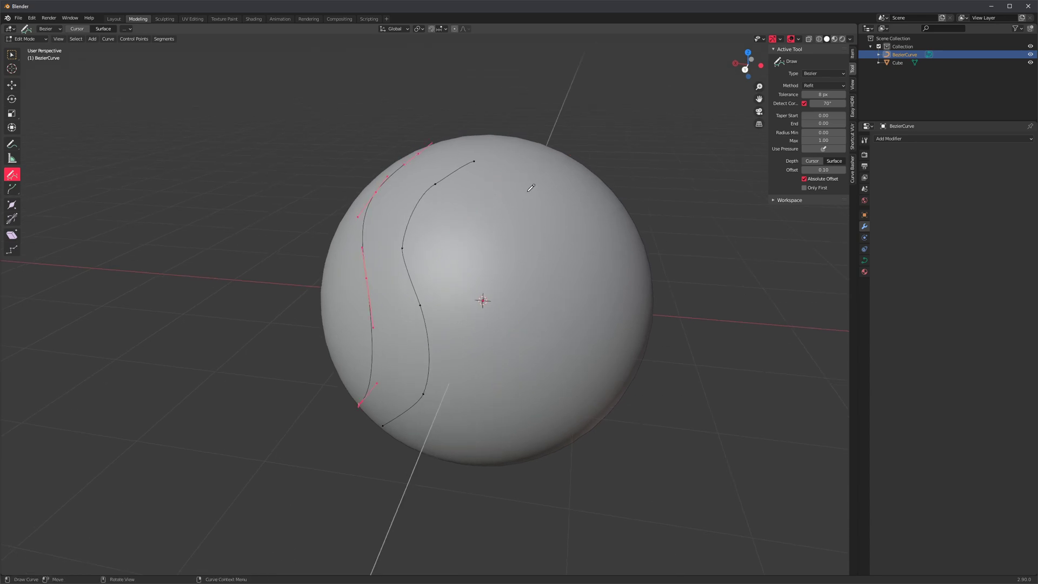
left_click_drag(504, 203, 478, 275)
left_click_drag(472, 424, 471, 427)
mouse_move(579, 349)
middle_mouse_down()
mouse_move(607, 340)
mouse_move(625, 234)
mouse_move(561, 203)
mouse_move(607, 190)
mouse_move(576, 252)
mouse_move(564, 256)
middle_mouse_up()
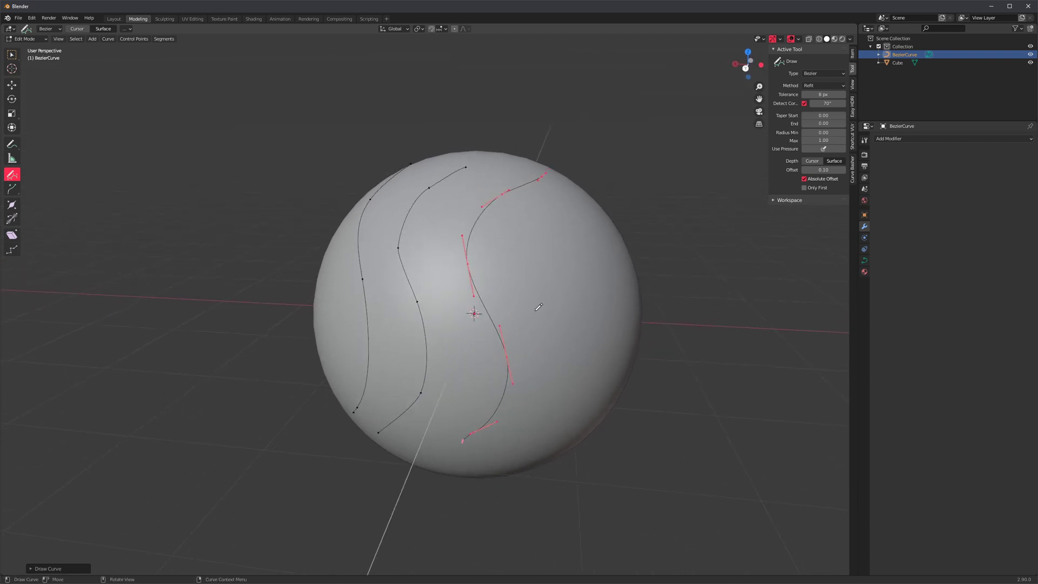
- Switch to the selection tool and dissolve the extra upper control points on the left and middle curves
mouse_move(538, 307)
middle_mouse_down()
mouse_move(495, 193)
mouse_move(462, 187)
mouse_move(452, 210)
mouse_move(477, 281)
mouse_move(476, 252)
middle_mouse_up()
key("w")
left_click(440, 180)
key("alt+a")
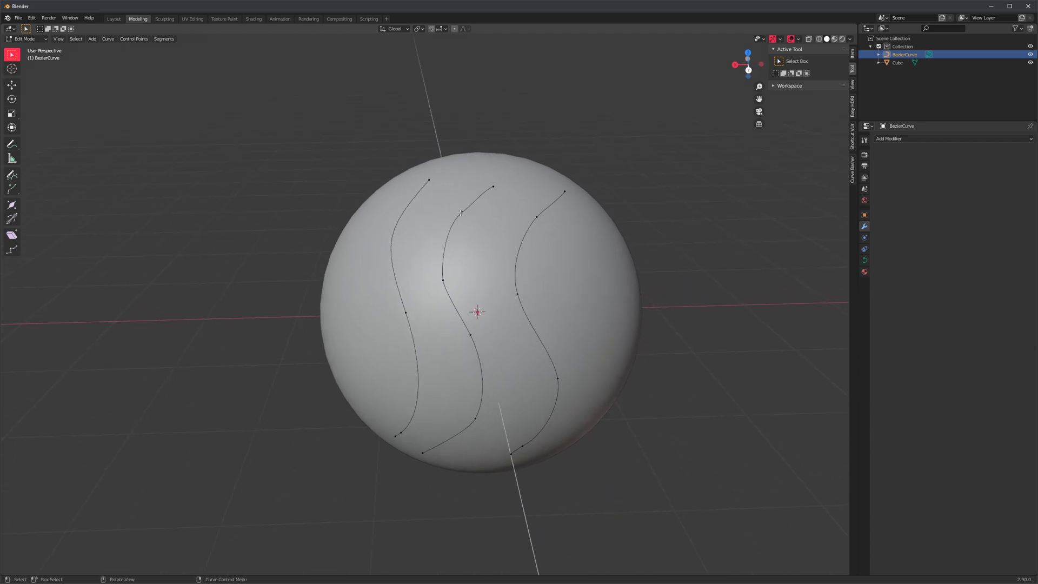
left_click(461, 211)
key("ctrl+x")
- Dissolve the extra control points near the top of the right curve and near the bottom of the left curve
middle_click_drag(521, 218, 504, 220)
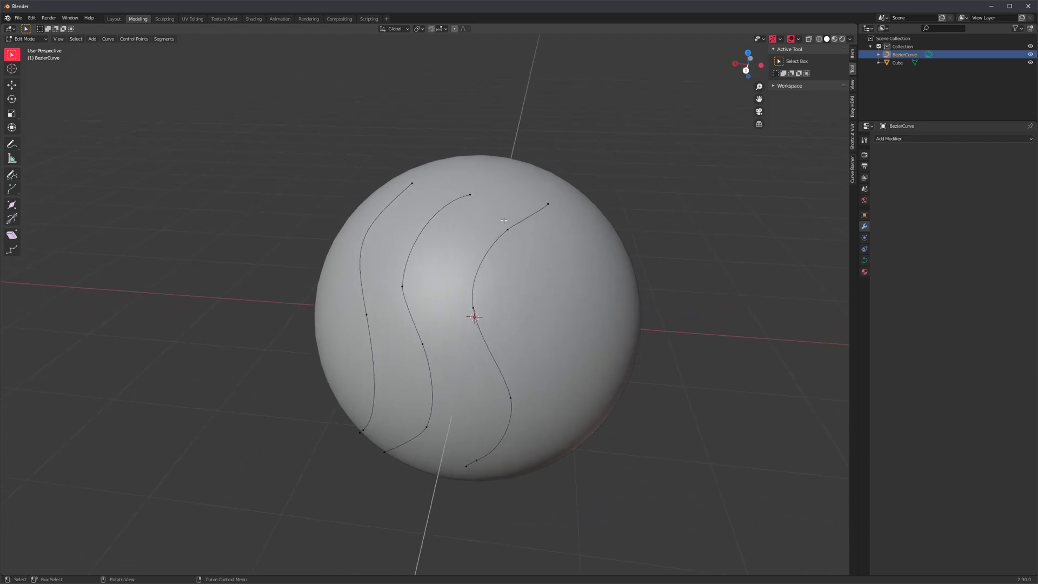
left_click(508, 229)
left_click(547, 203)
middle_click_drag(570, 248, 416, 325)
left_click(508, 223)
key("ctrl+x")
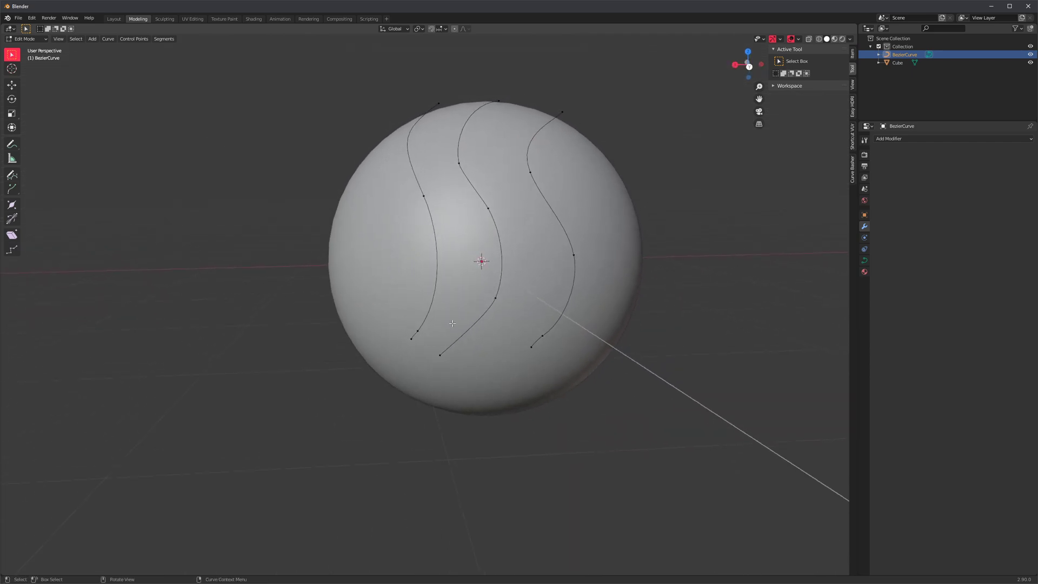
left_click_drag(416, 326, 425, 335)
key("ctrl+x")
middle_click_drag(510, 306, 541, 253)
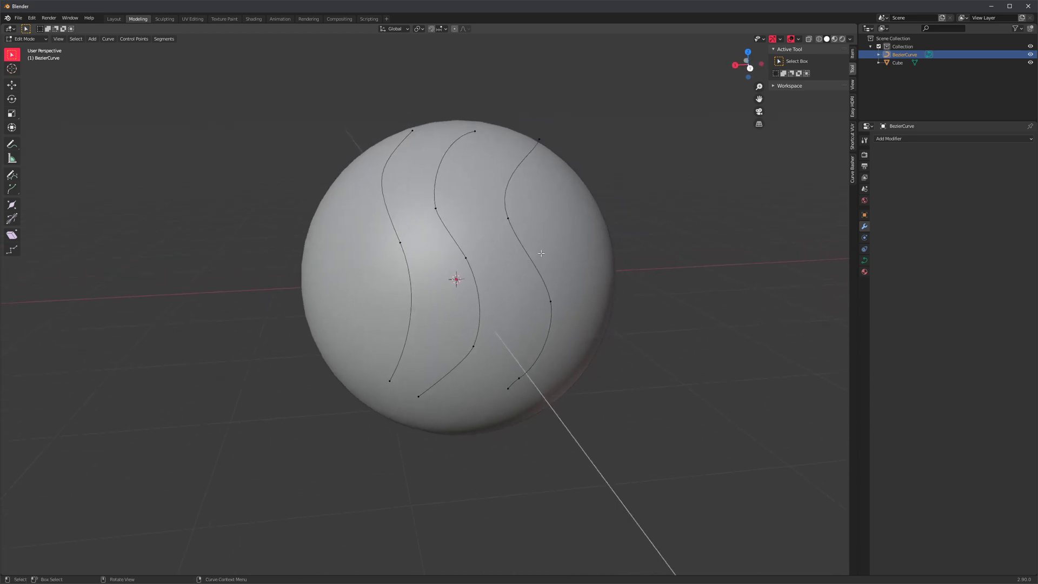
- Try setting the handle type of all control points to Automatic, then undo the change
right_click(616, 223)
mouse_move(654, 214)
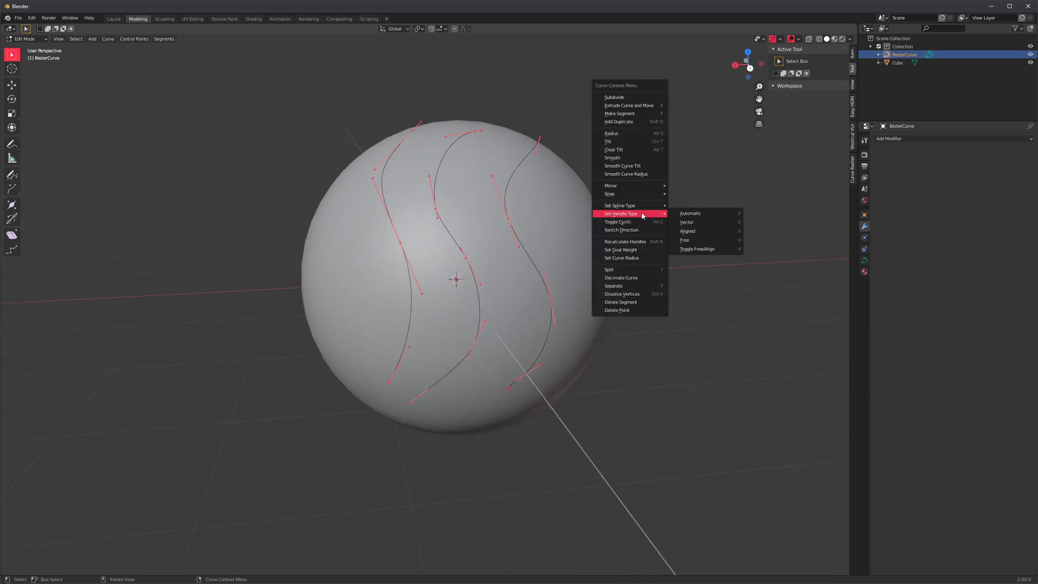
left_click(694, 214)
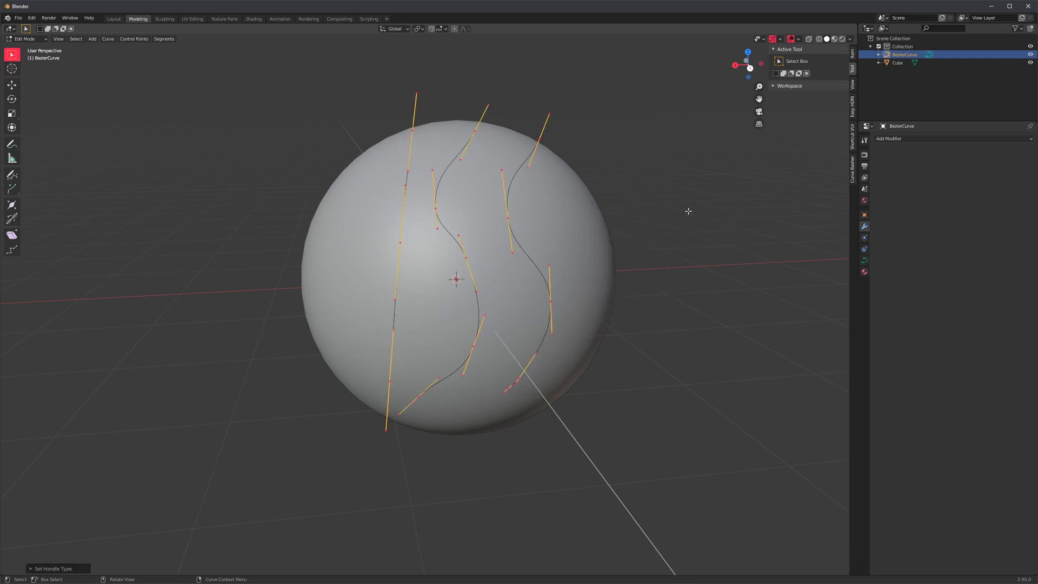
middle_click_drag(689, 213, 568, 230)
key("ctrl+z")
key("ctrl+z")
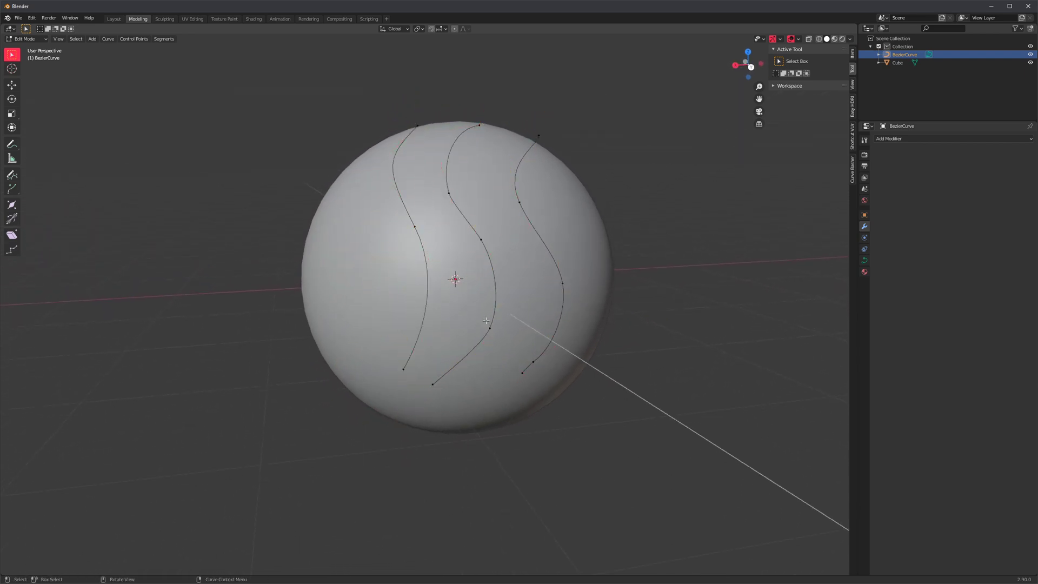
- Scale the handles of the middle curve's lower control point and reposition control points on the left curve
key("s")
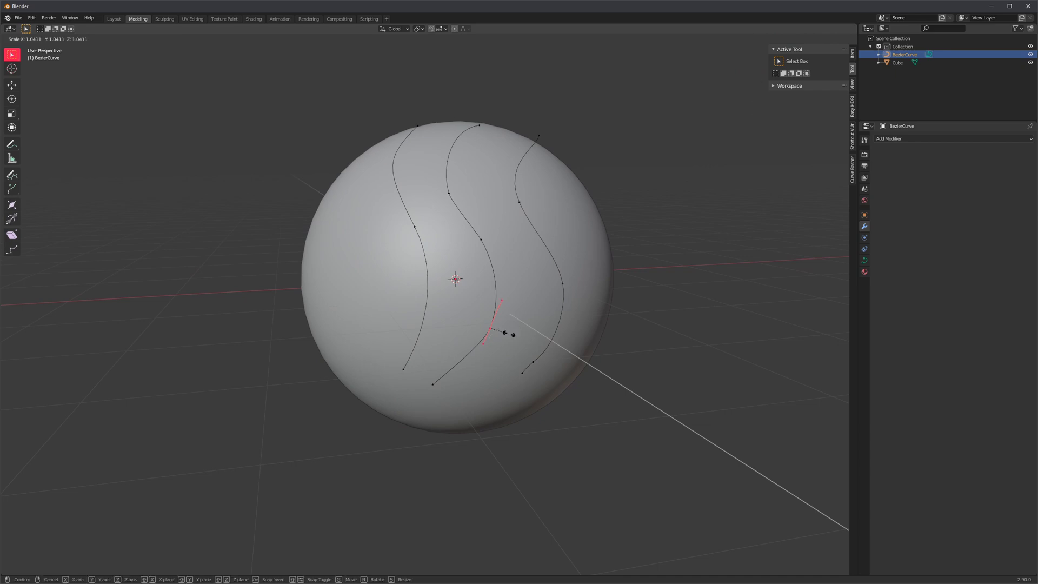
left_click(511, 338)
mouse_move(417, 382)
middle_mouse_down()
mouse_move(431, 377)
mouse_move(411, 401)
middle_mouse_up()
key("g")
left_click(412, 374)
left_click_drag(440, 265, 424, 283)
key("g")
left_click(416, 294)
- Rotate the handles at the left curve's top end to round its bend, and return to Object Mode
middle_click_drag(556, 285, 535, 302)
left_click(415, 160)
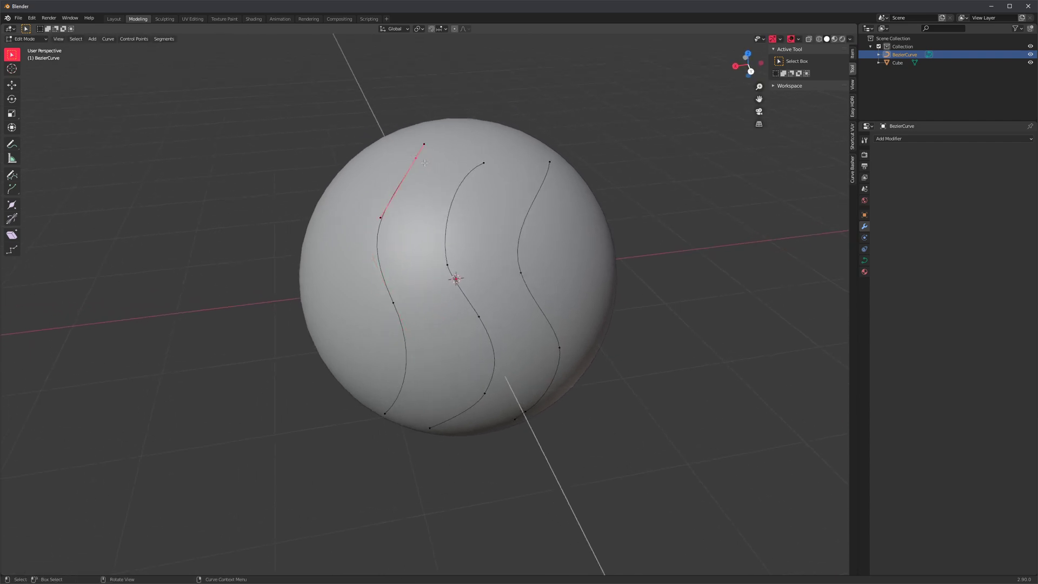
key("r")
left_click(439, 197)
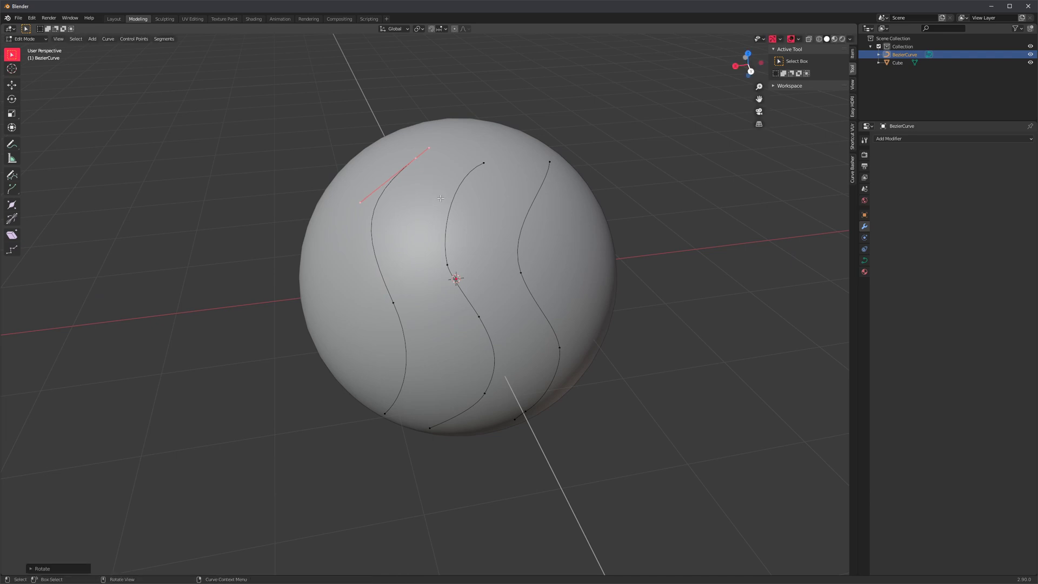
mouse_move(514, 177)
middle_mouse_down()
mouse_move(495, 191)
mouse_move(502, 186)
middle_mouse_up()
scroll(508, 186, "down", 2)
middle_click_drag(558, 250, 561, 239)
left_click(547, 274)
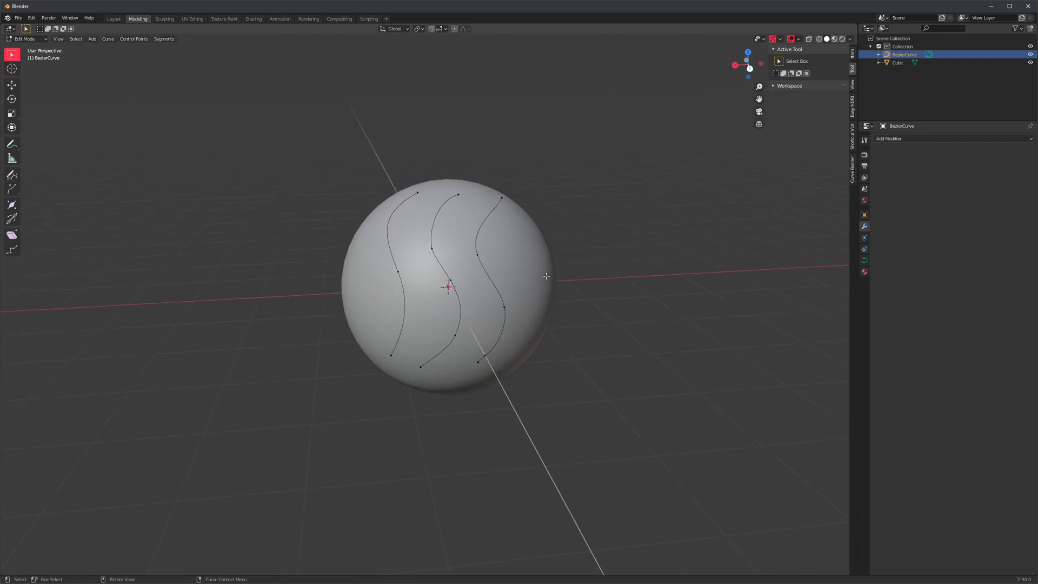
mouse_move(545, 279)
middle_mouse_down()
mouse_move(481, 266)
mouse_move(488, 306)
middle_mouse_up()
key("Tab")
scroll(530, 286, "up", 2)
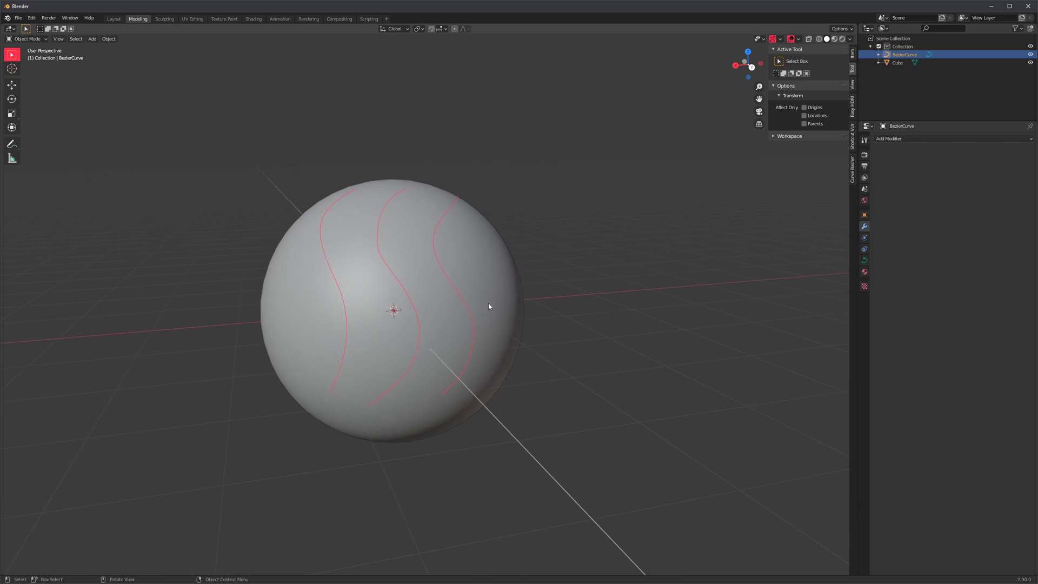
- Display the Curve Basher add-on's controls and keymap list beside the sphere with its curves
left_click(853, 165)
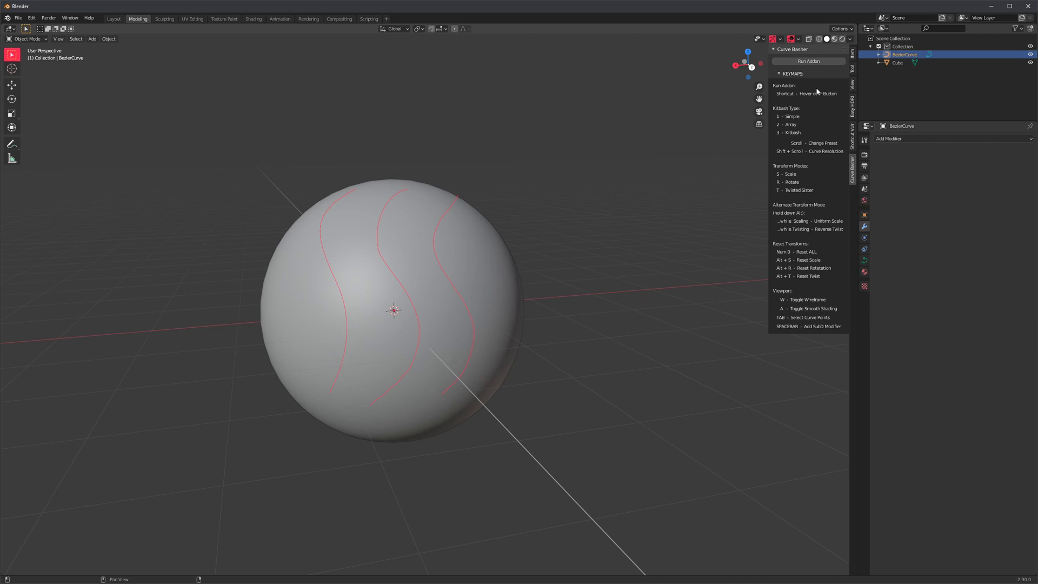
middle_click_drag(452, 215, 443, 241)
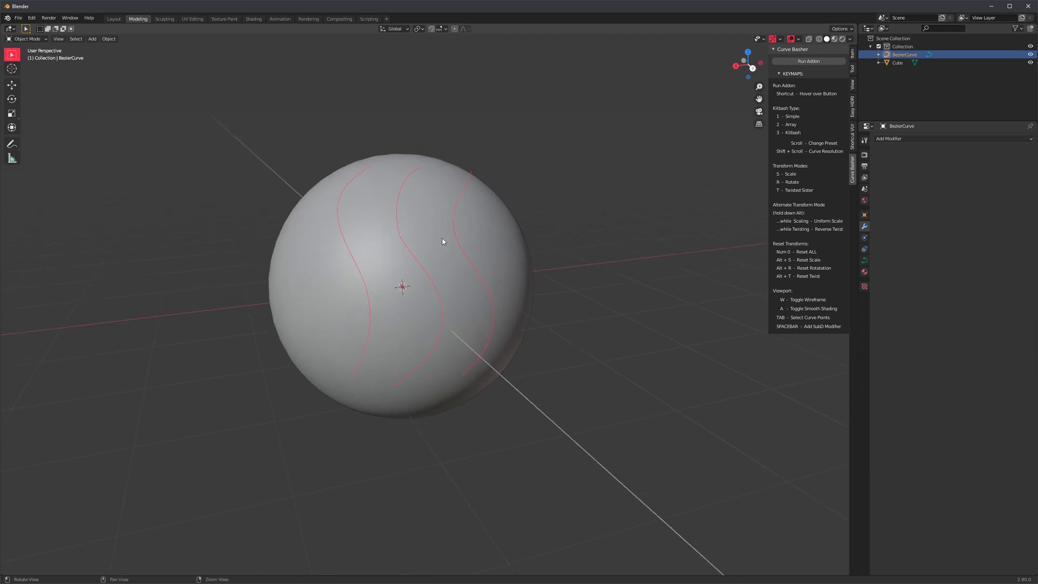
middle_click_drag(624, 210, 350, 139)
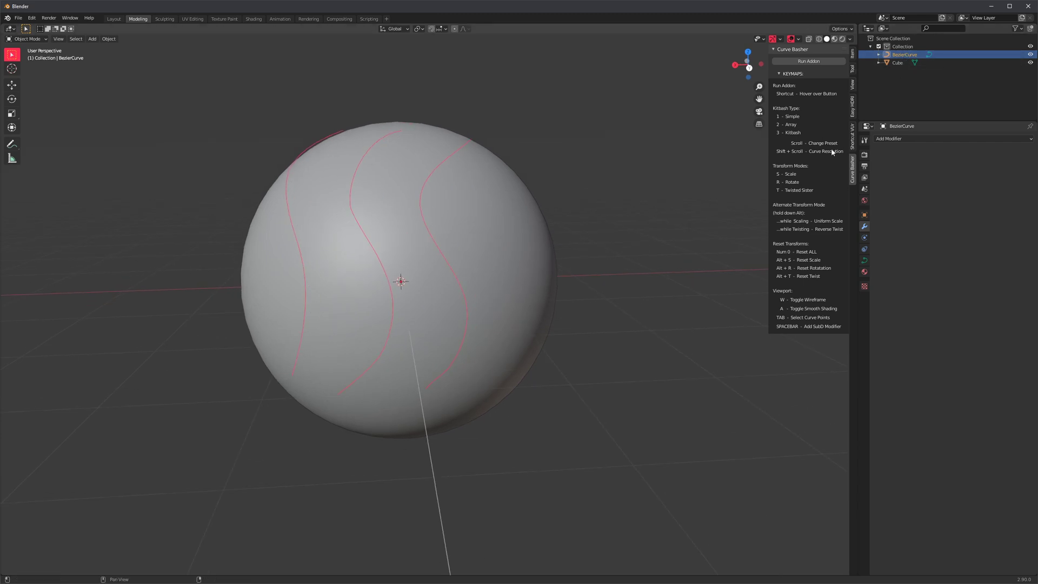
middle_click_drag(439, 200, 447, 203)
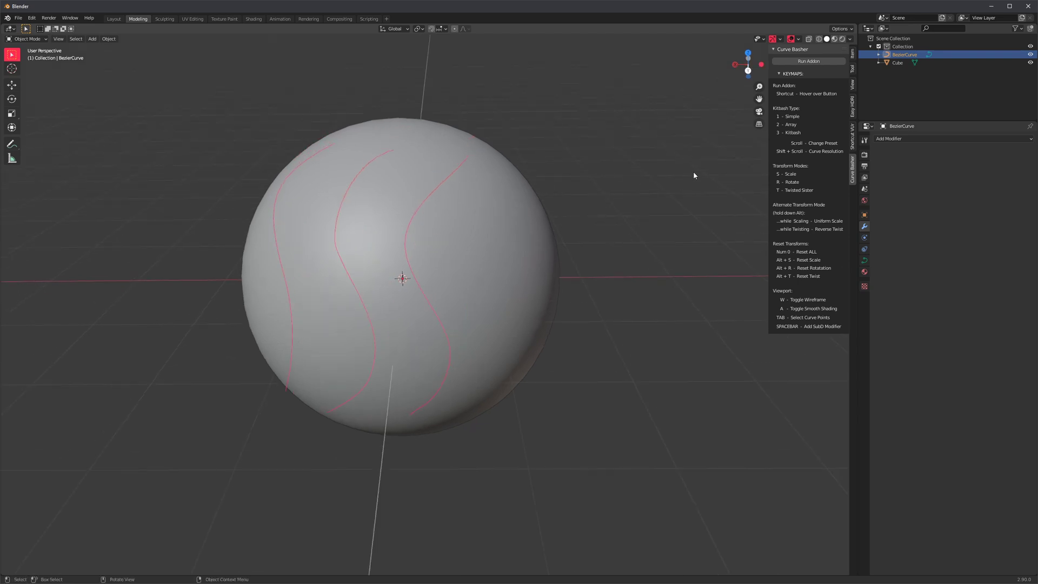
middle_click_drag(694, 175, 458, 206)
- Separate the right curve and the middle curve into their own objects, and return to Object Mode
key("Tab")
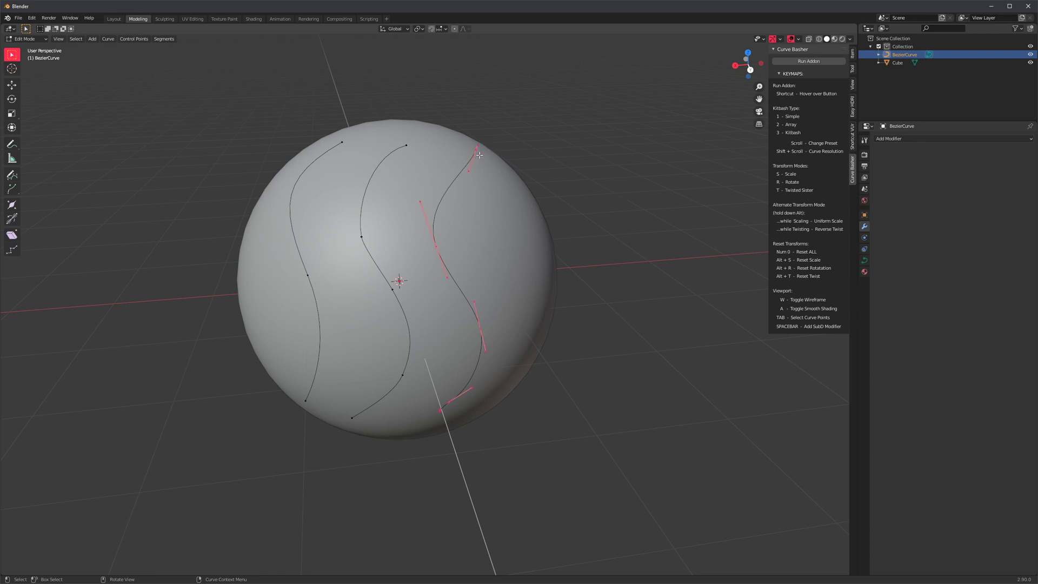
key("p")
left_click(519, 168)
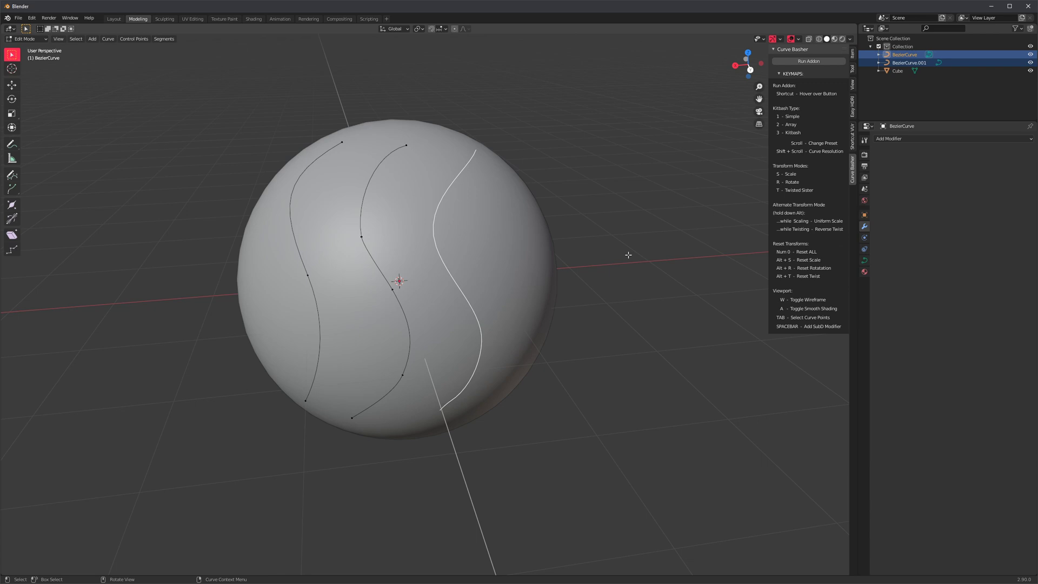
key("l")
key("p")
left_click(405, 143)
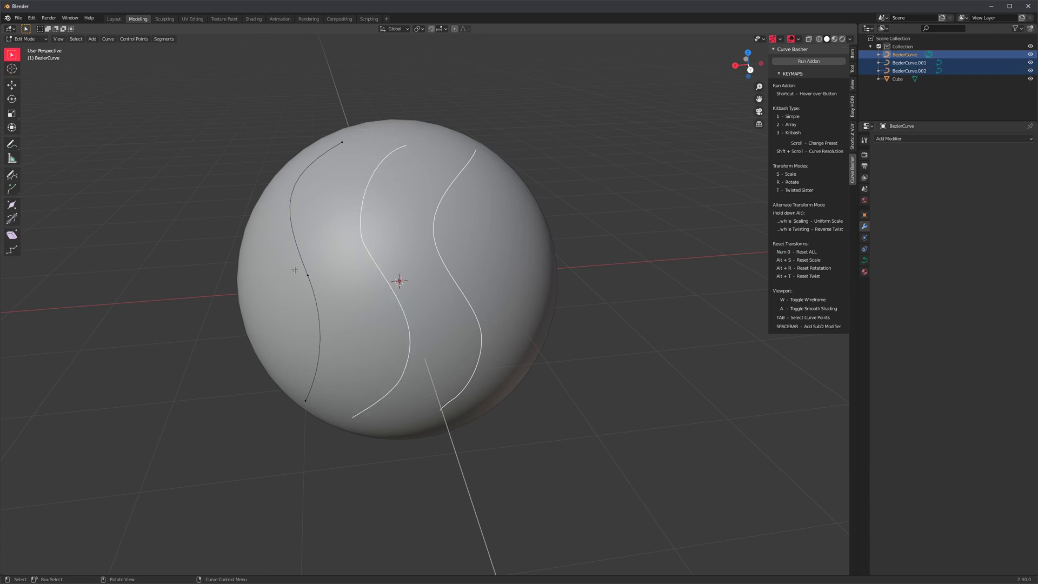
middle_click_drag(622, 164, 614, 157)
key("Tab")
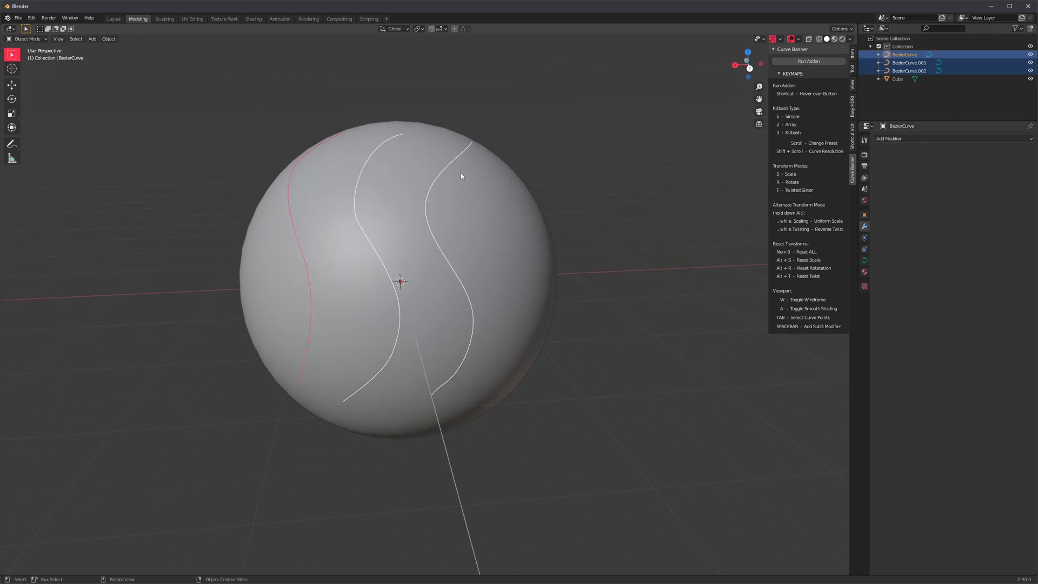
- Select the left, middle and right curves one after another to check that they are separate objects, and clear the selection
middle_click_drag(534, 180, 573, 185)
left_click(573, 185)
middle_click_drag(579, 224, 575, 223)
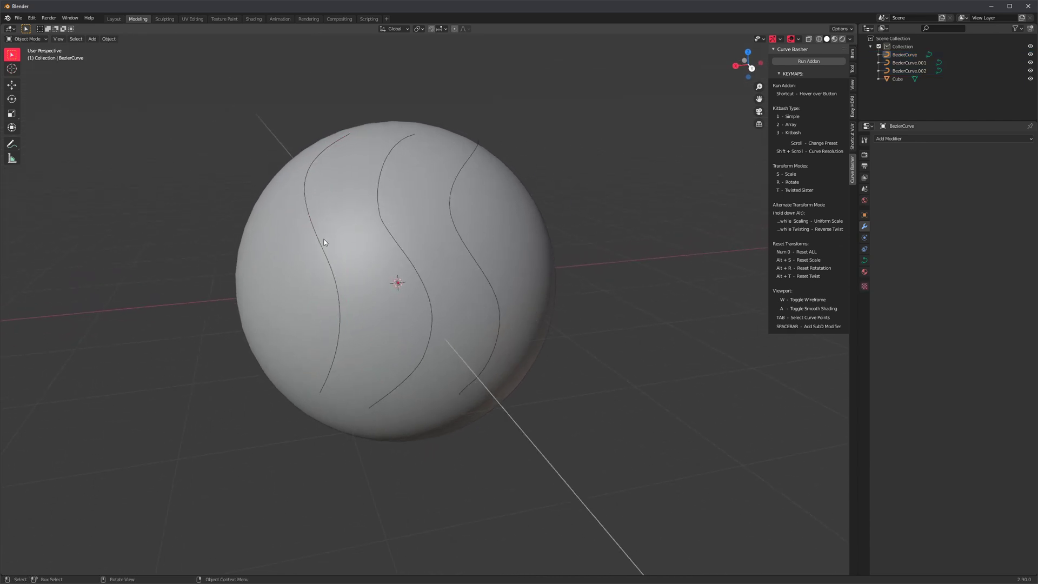
left_click(323, 241)
left_click(394, 244, "shift")
left_click(460, 233, "shift")
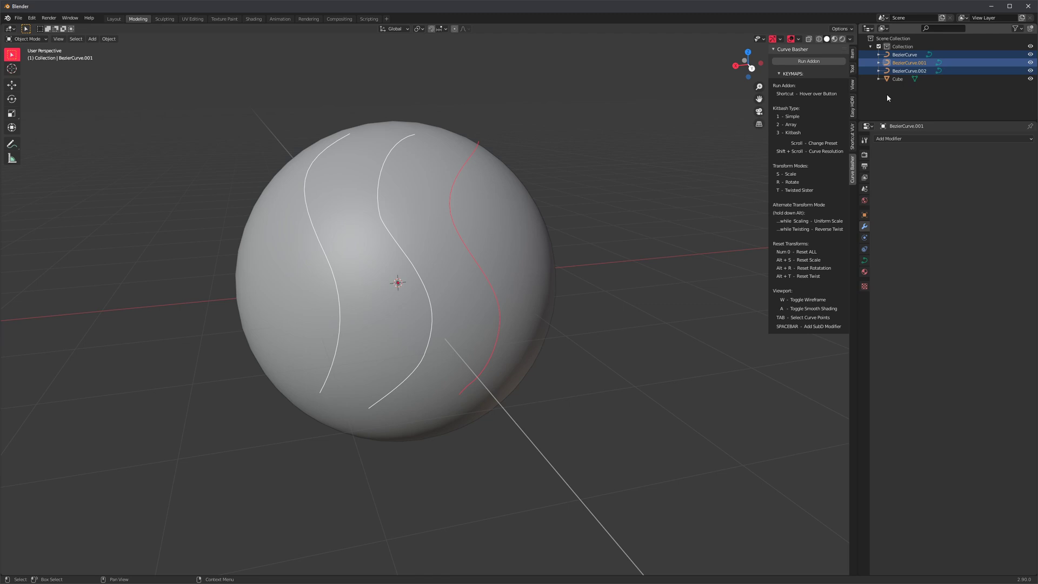
scroll(514, 236, "down", 2)
scroll(540, 235, "up", 1)
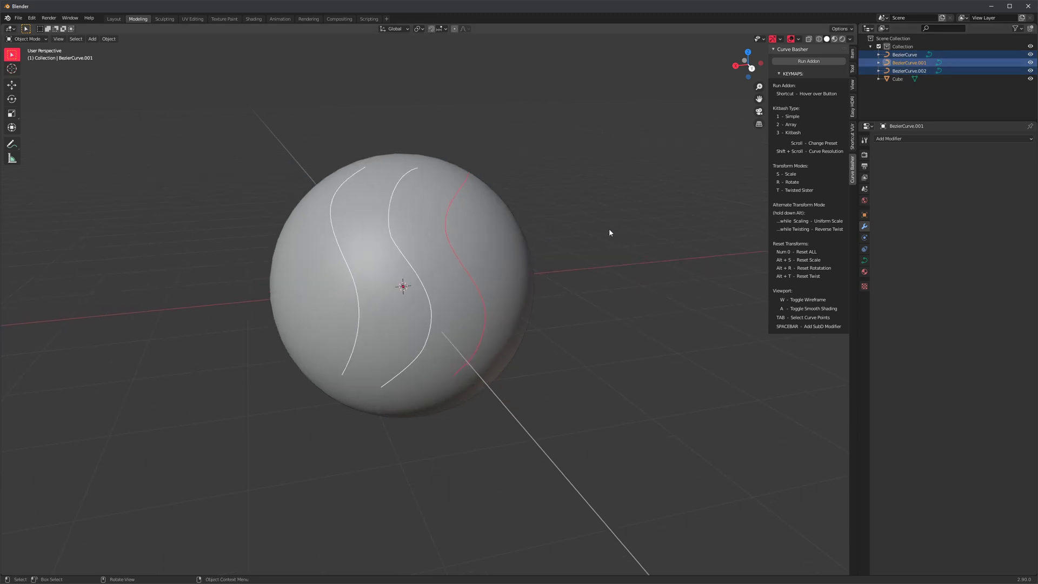
left_click(608, 229)
middle_click_drag(350, 269, 347, 281, "shift")
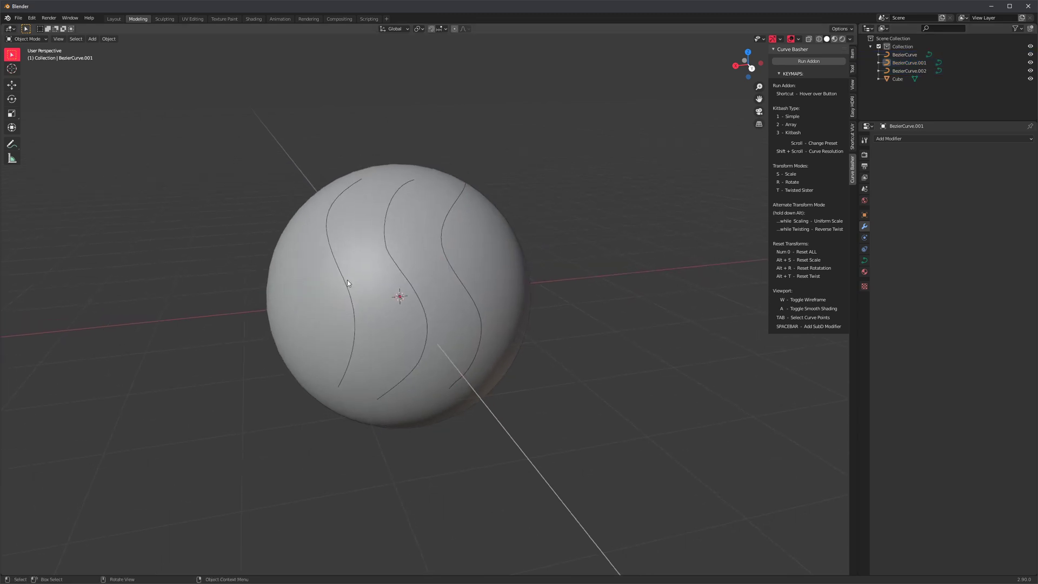
- Run Curve Basher on the middle curve with the Array type's Ammo Chain, reset its scale and rotate the bullets
left_click(403, 273)
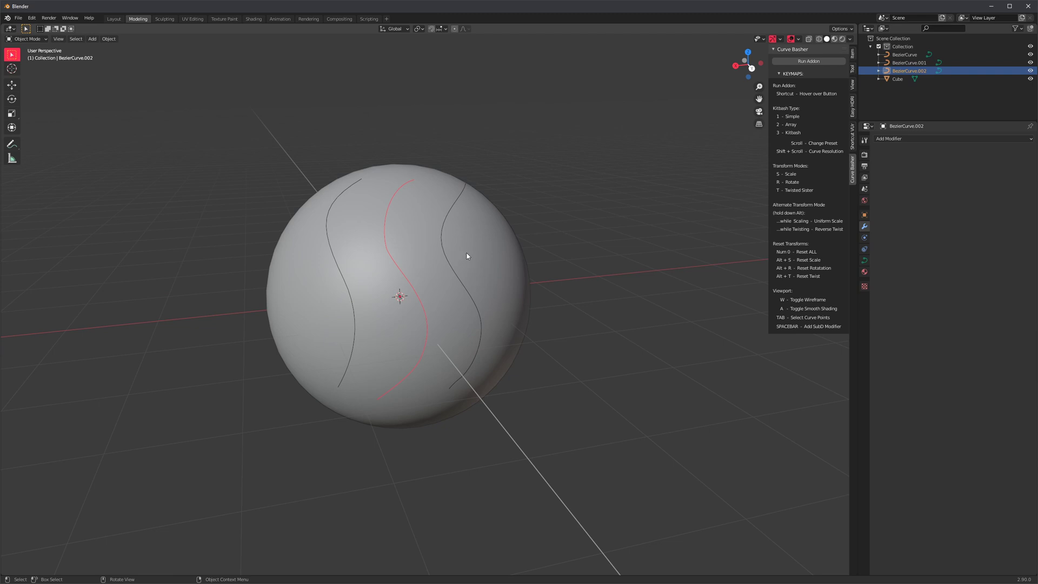
key("ctrl+shift+b")
key("2")
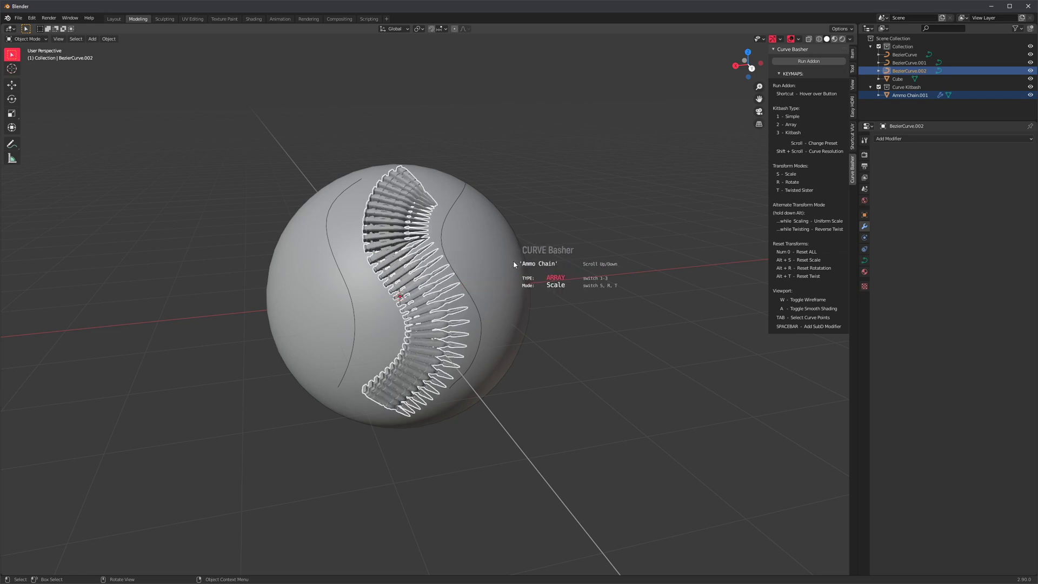
key("alt+s")
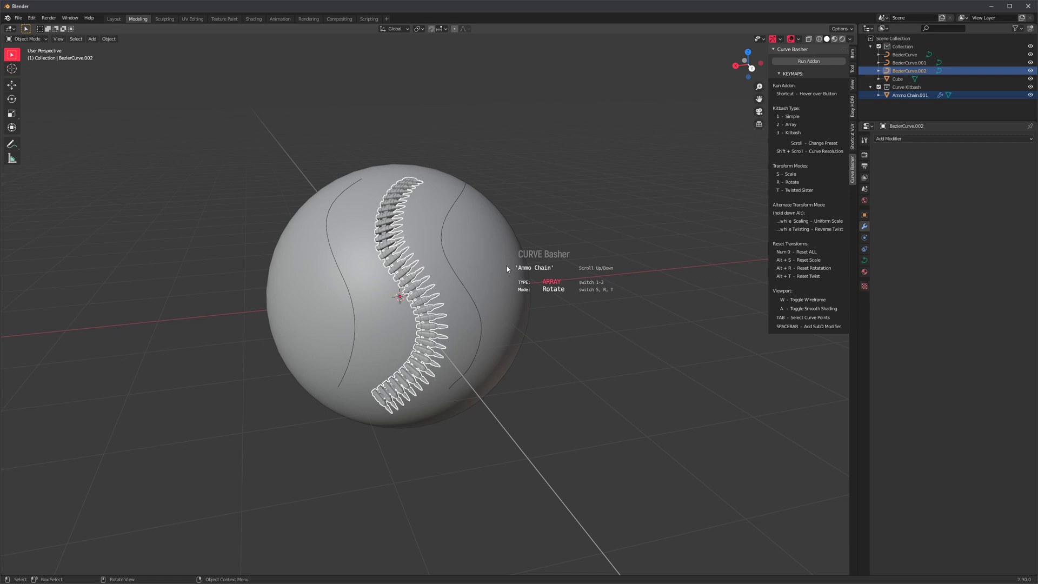
left_click(460, 278)
scroll(398, 302, "up", 4)
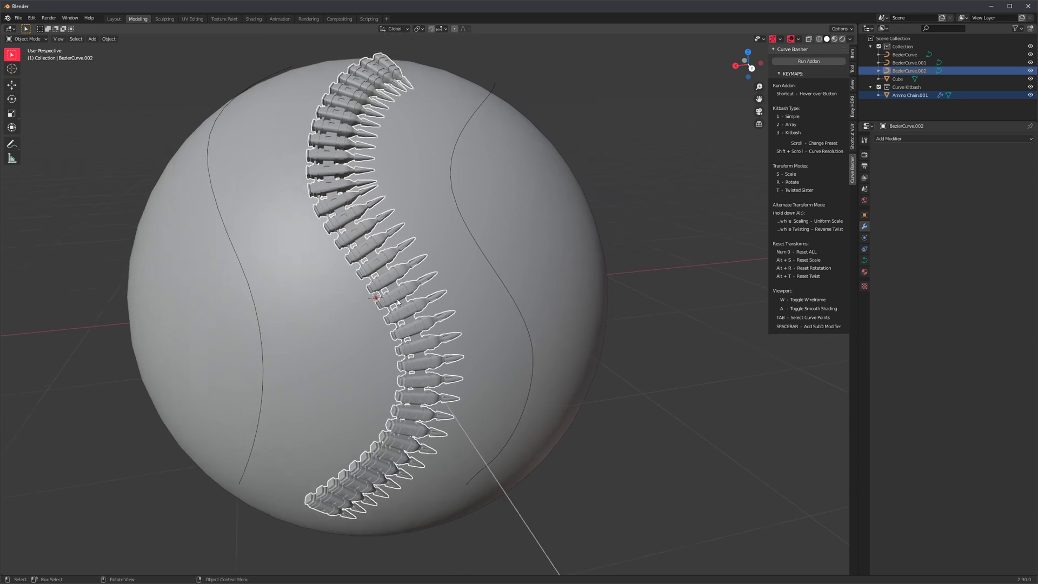
- Re-edit the Ammo Chain in Curve Basher and scale it up uniformly in ALT Scale mode
left_click(402, 290)
key("ctrl+shift+f")
key("alt")
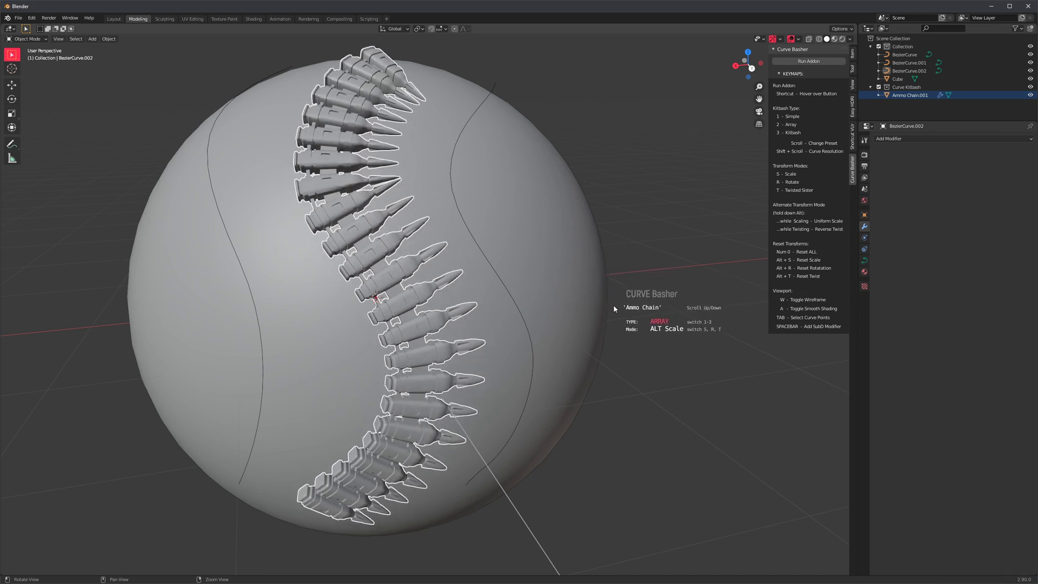
left_click(627, 308)
- Run Curve Basher on the right curve with the Array type's Chain preset and enlarge the chain links with uniform scaling
scroll(642, 301, "down", 4)
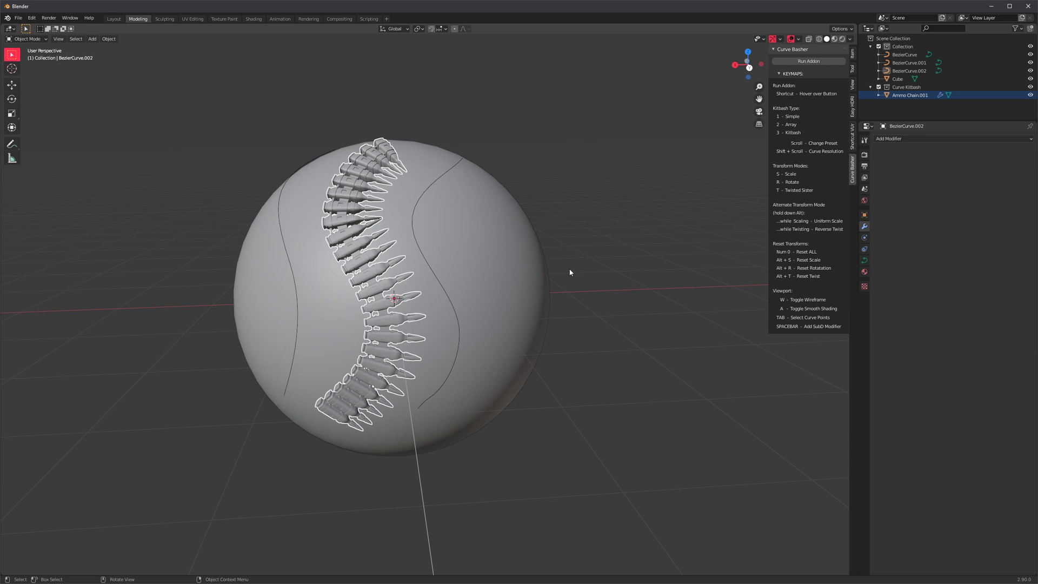
middle_click_drag(570, 271, 459, 272)
left_click(410, 264)
key("ctrl+shift+t")
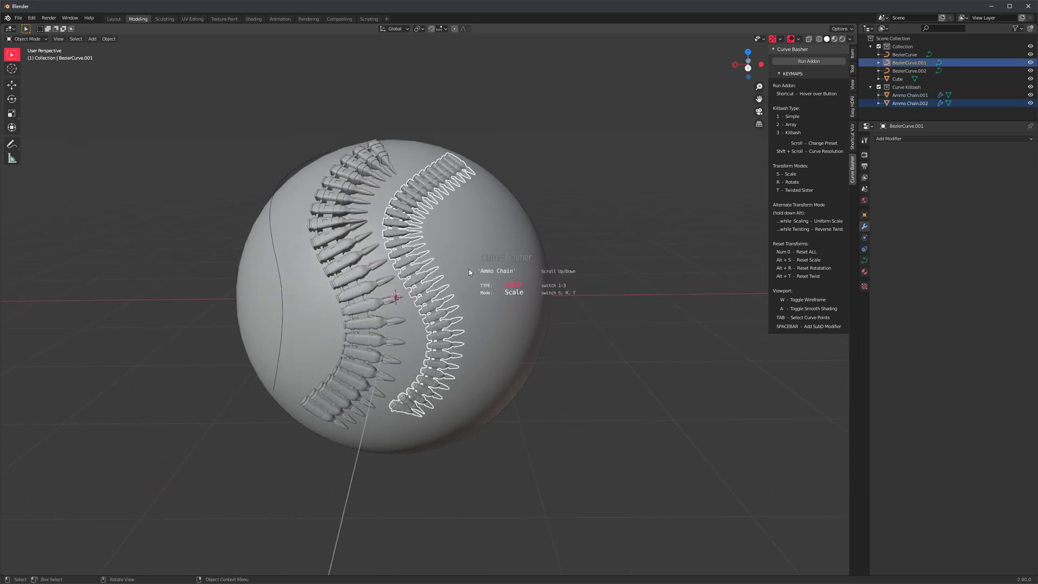
scroll(468, 271, "down", 1)
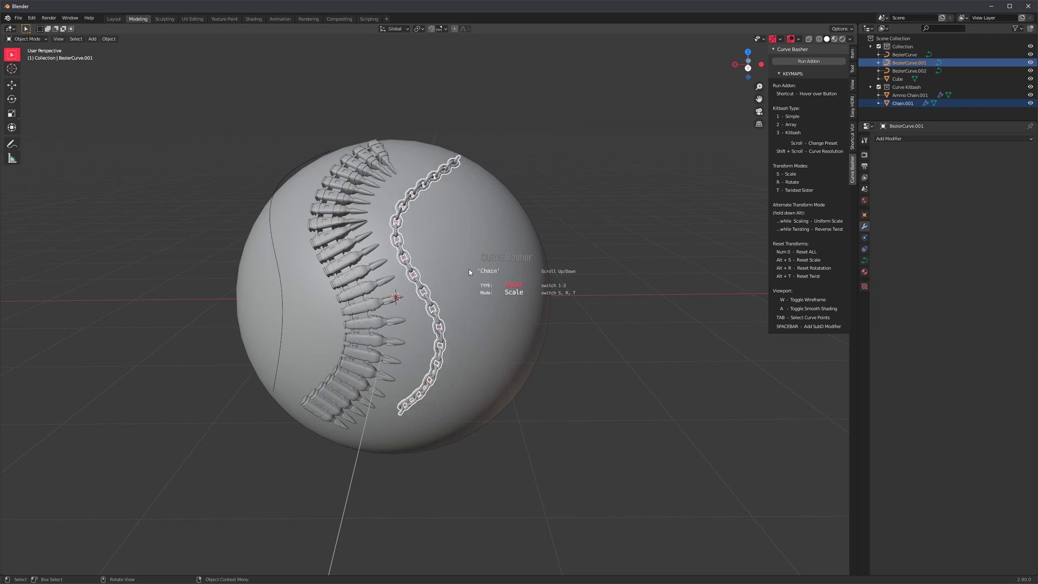
key("s")
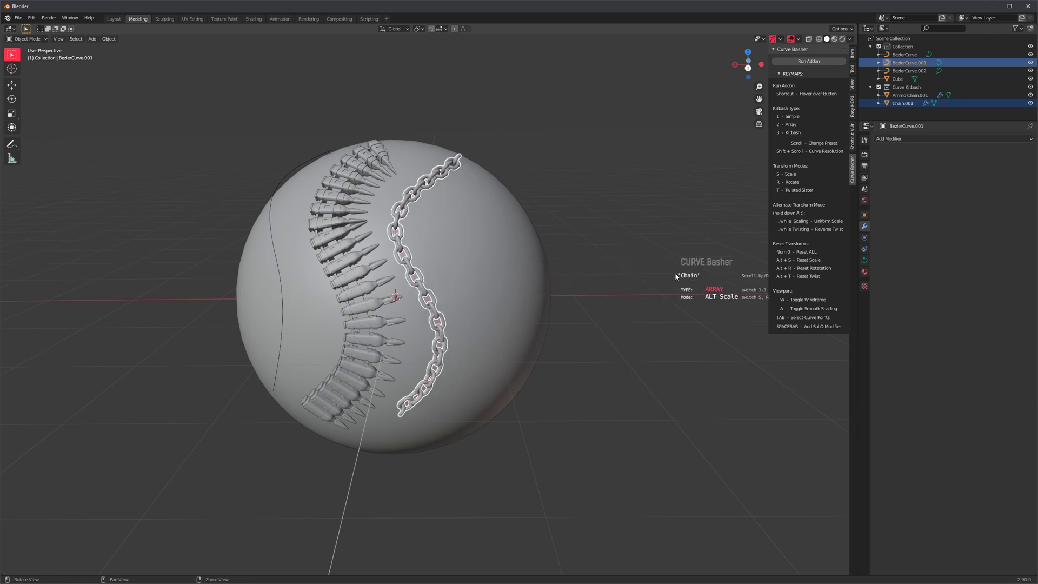
left_click(789, 276)
key("shift+alt+b")
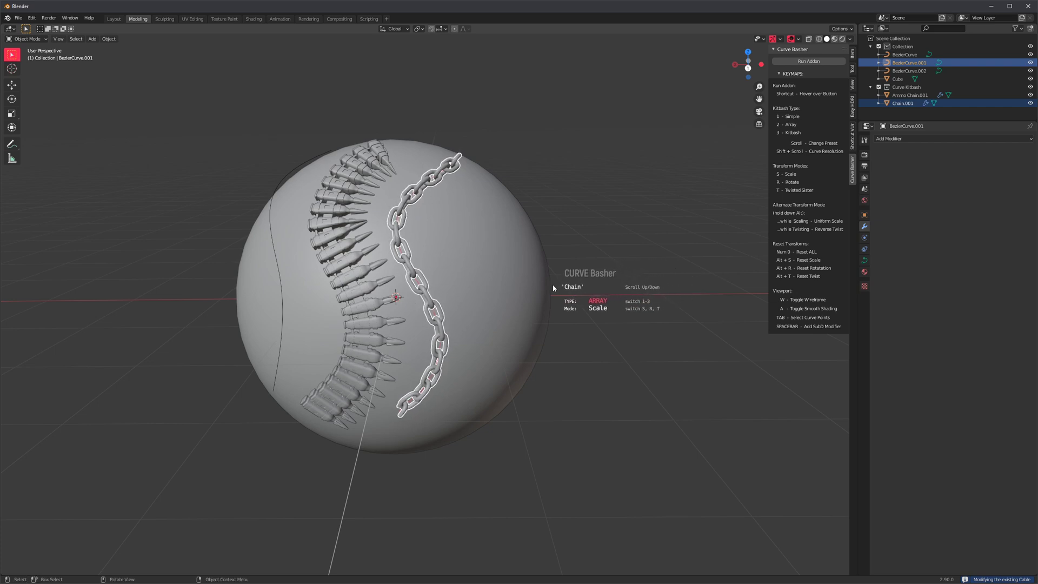
left_click(553, 283)
- Run Curve Basher on the left curve with the Kitbash type's Flat Muscle, rotate it, scale it up and clear the selection
middle_click_drag(552, 283, 508, 313)
left_click(372, 265)
mouse_move(372, 265)
middle_mouse_down()
mouse_move(355, 274)
mouse_move(388, 277)
mouse_move(377, 265)
middle_mouse_up()
left_click(348, 273)
key("shift+y")
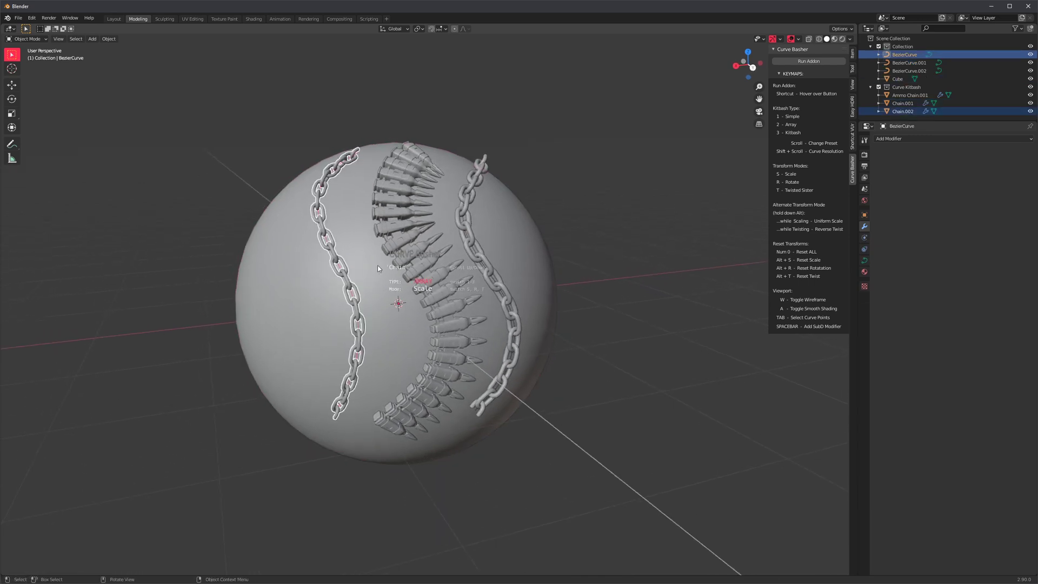
key("3")
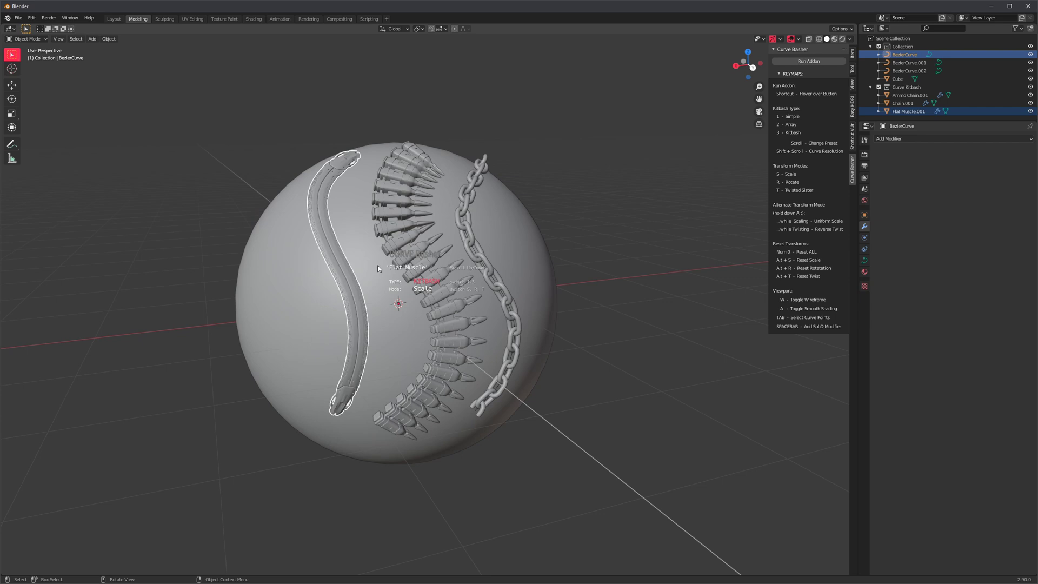
key("r")
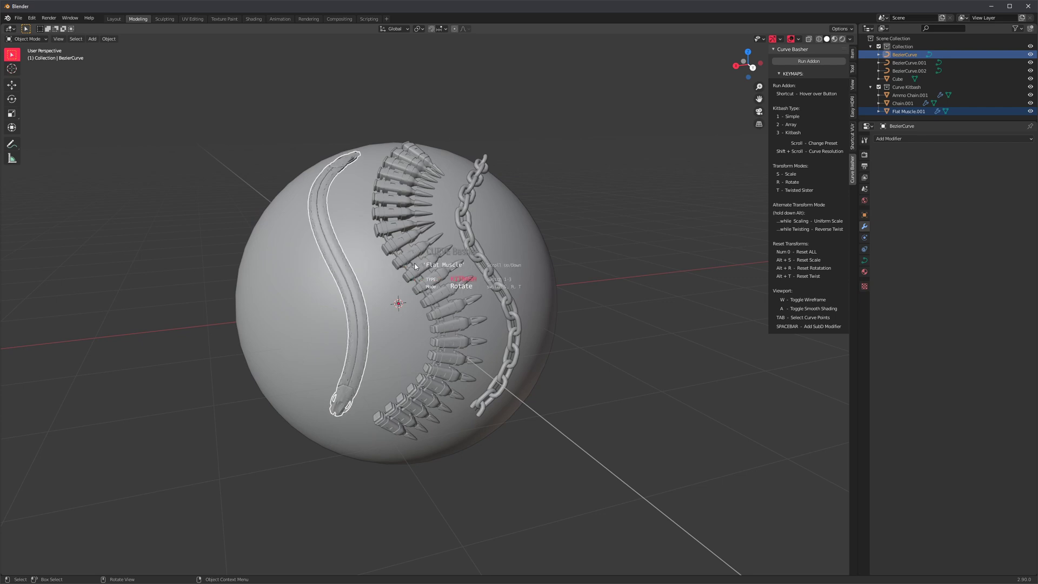
key("s")
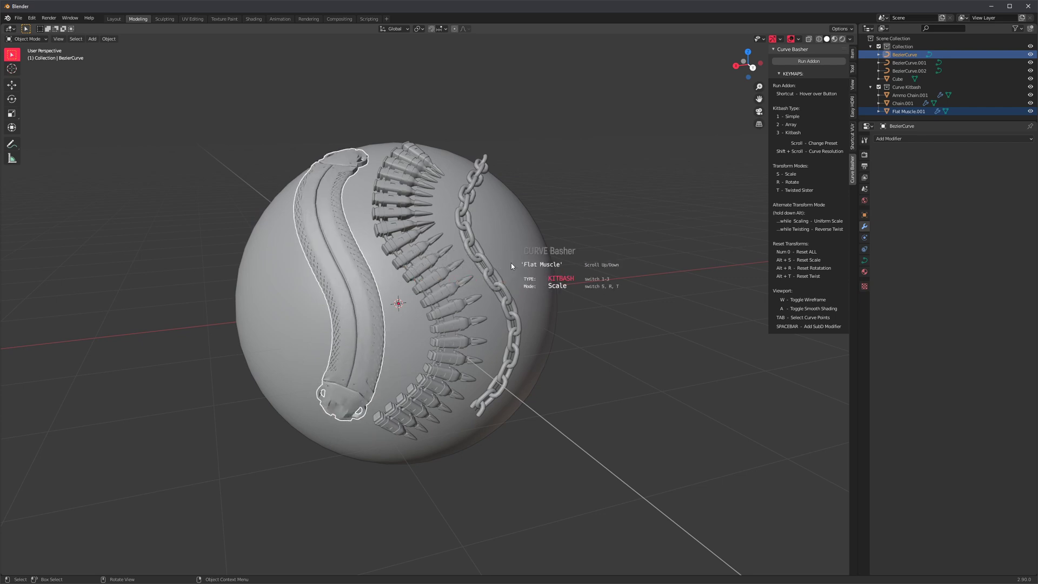
left_click(507, 269)
left_click(620, 244)
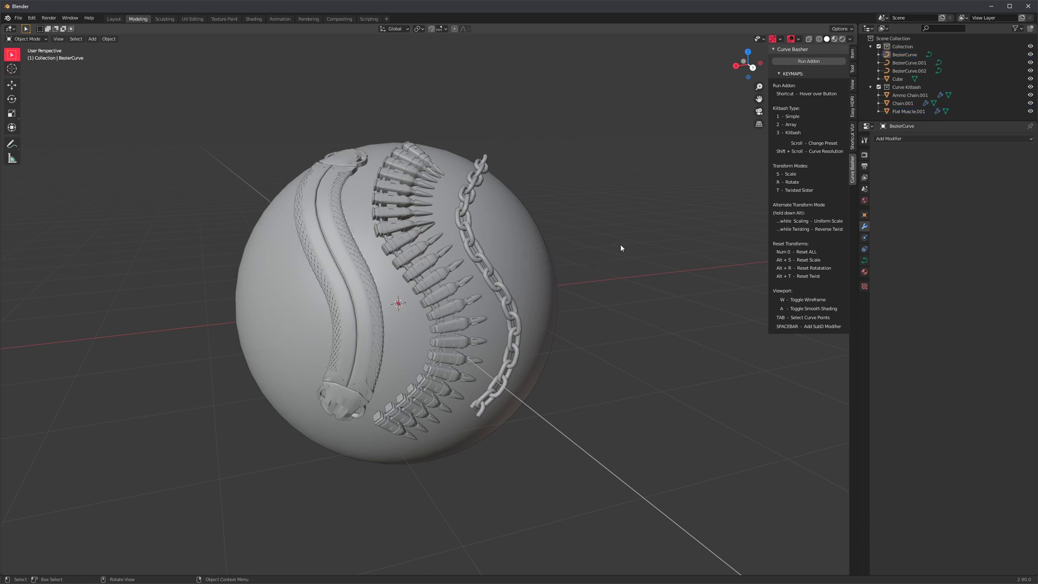
- Inspect the Flat Muscle, Ammo Chain and Chain meshes on the sphere from several angles
middle_click_drag(620, 244, 549, 269)
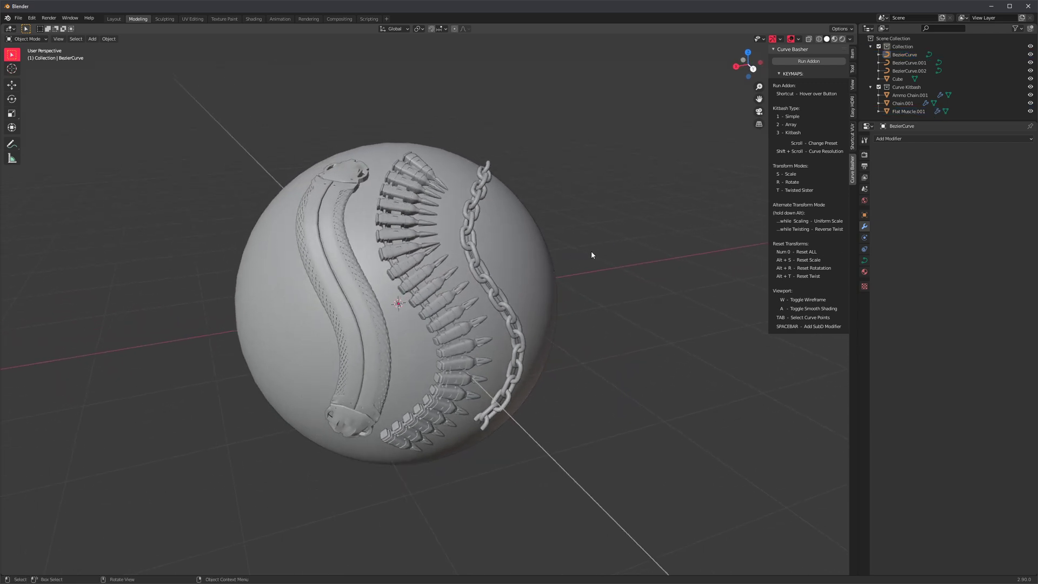
middle_click_drag(420, 285, 529, 295)
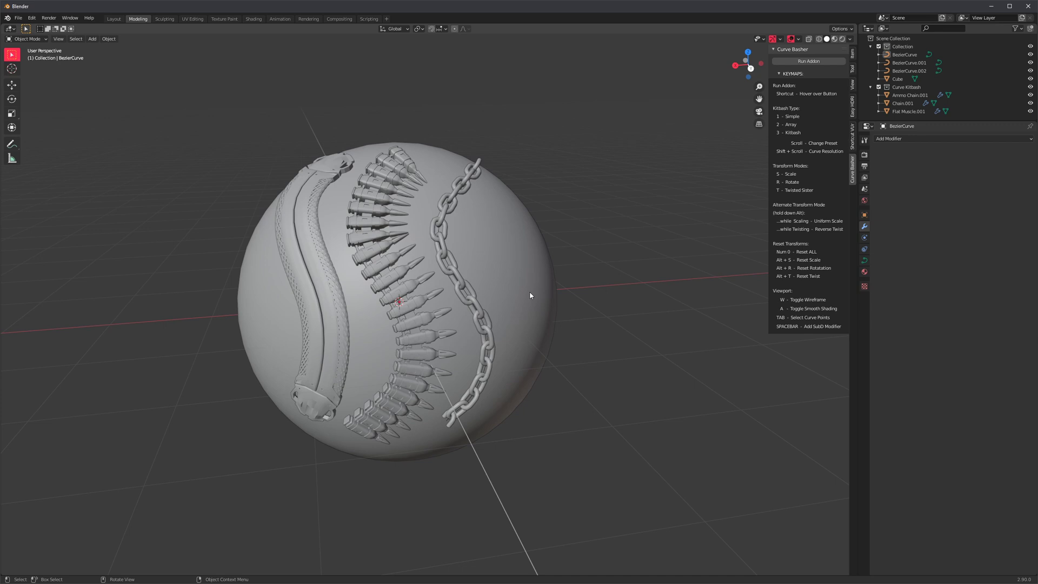
mouse_move(394, 302)
middle_mouse_down()
mouse_move(411, 295)
mouse_move(402, 299)
middle_mouse_up()
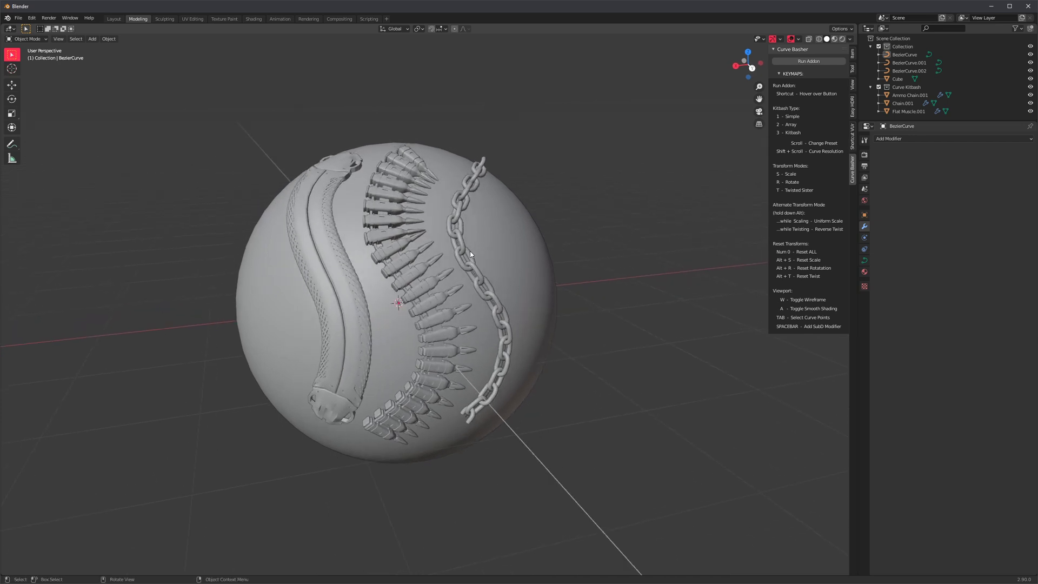
scroll(481, 233, "up", 2)
left_click(474, 173)
scroll(474, 173, "down", 4)
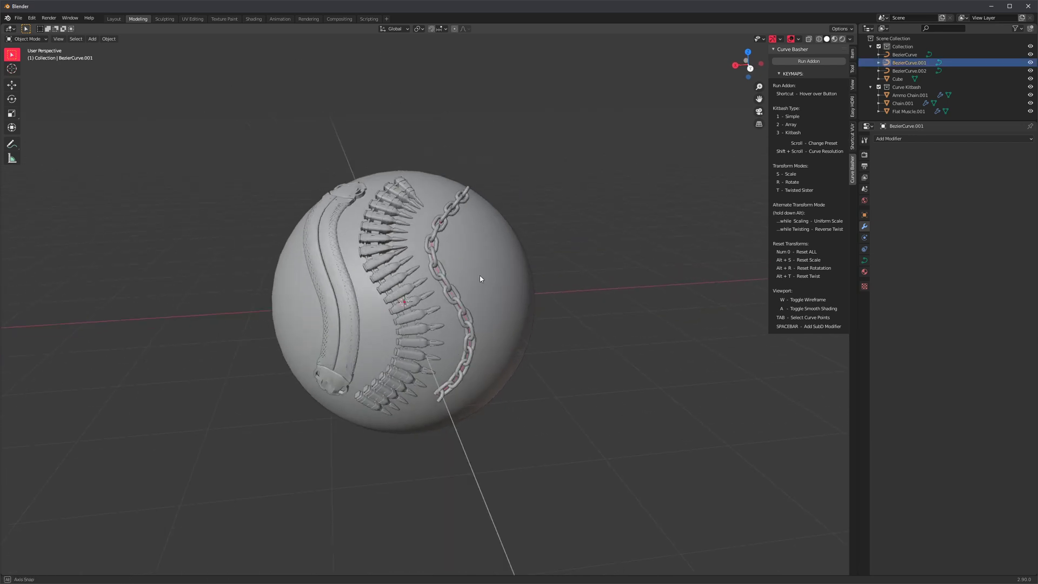
middle_click_drag(479, 274, 640, 218)
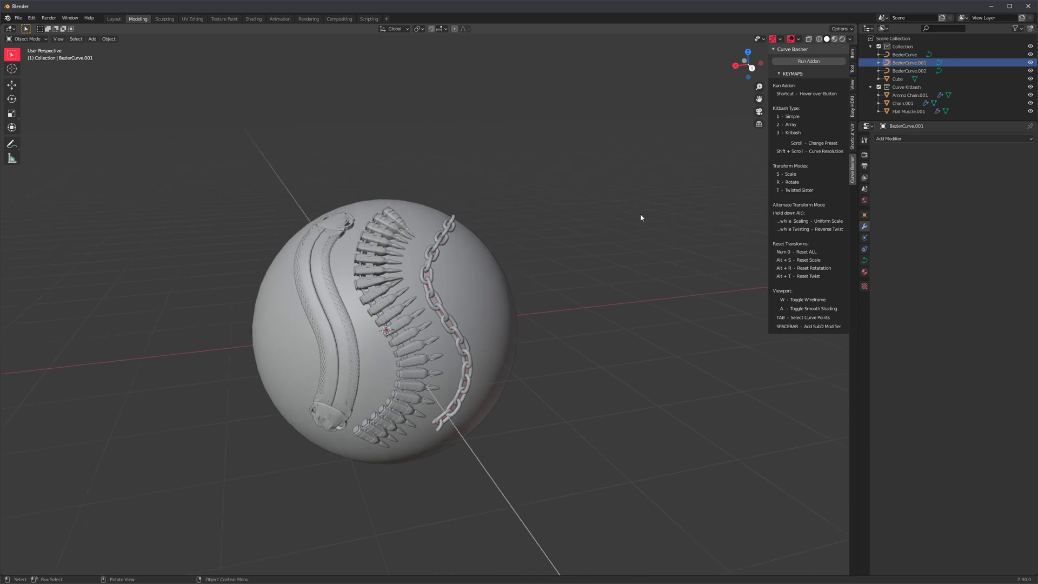
- Turn on Screen-type Cavity in the viewport shading and hide the viewport overlays
left_click(850, 40)
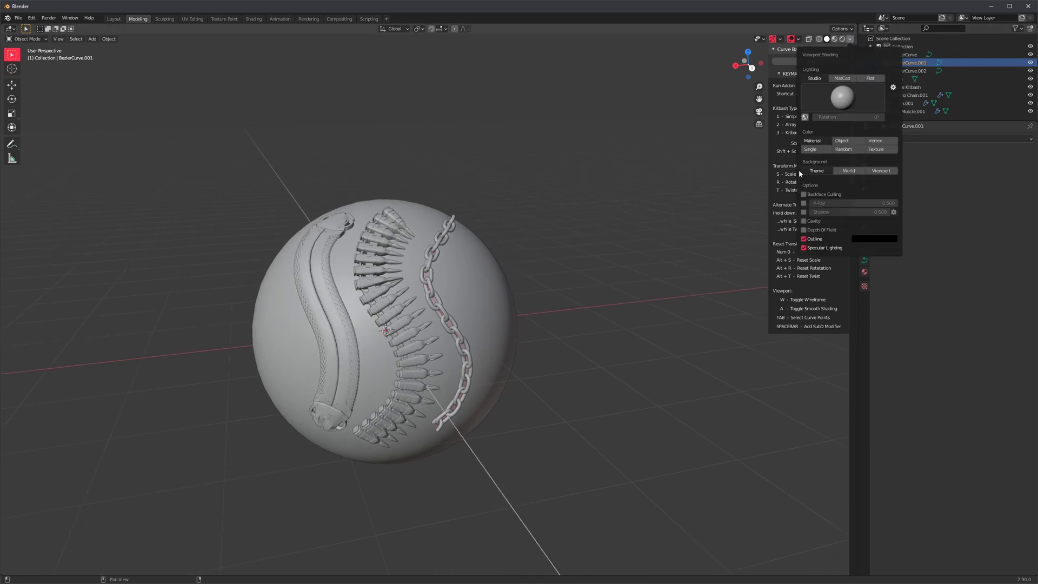
left_click(798, 39)
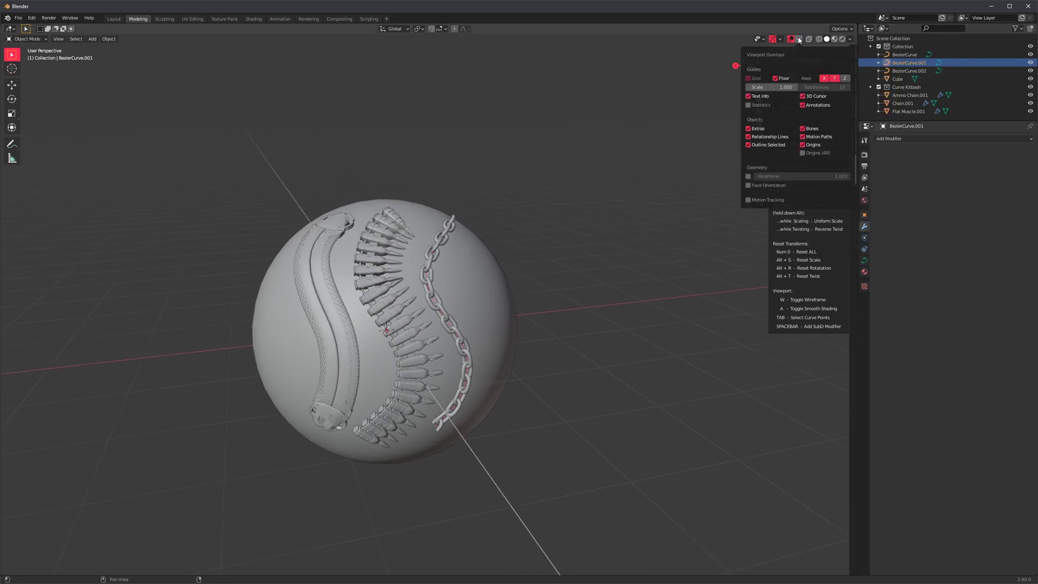
left_click(851, 40)
left_click(804, 222)
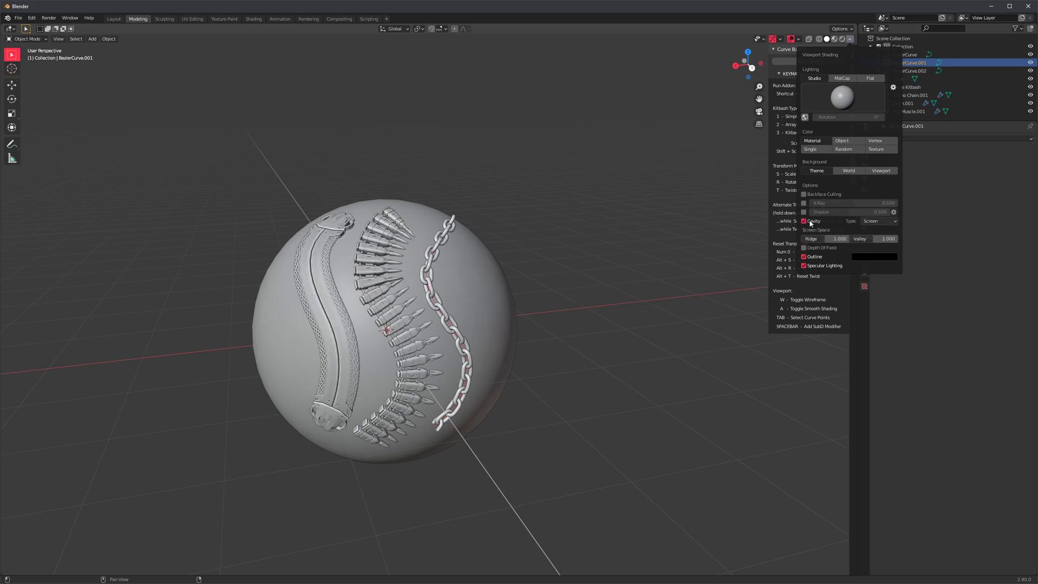
scroll(525, 235, "up", 3)
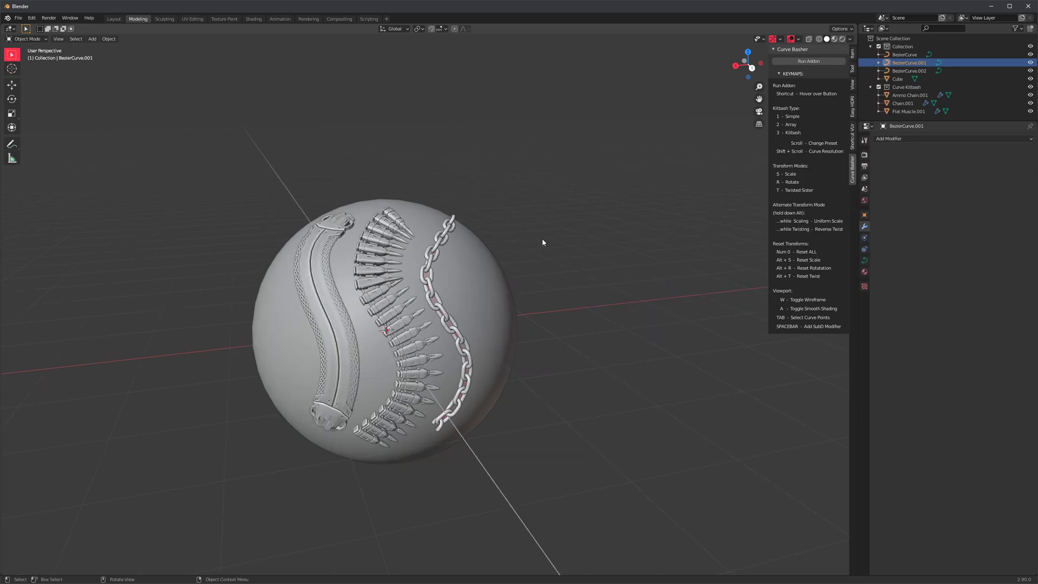
left_click(790, 39)
scroll(540, 258, "up", 2)
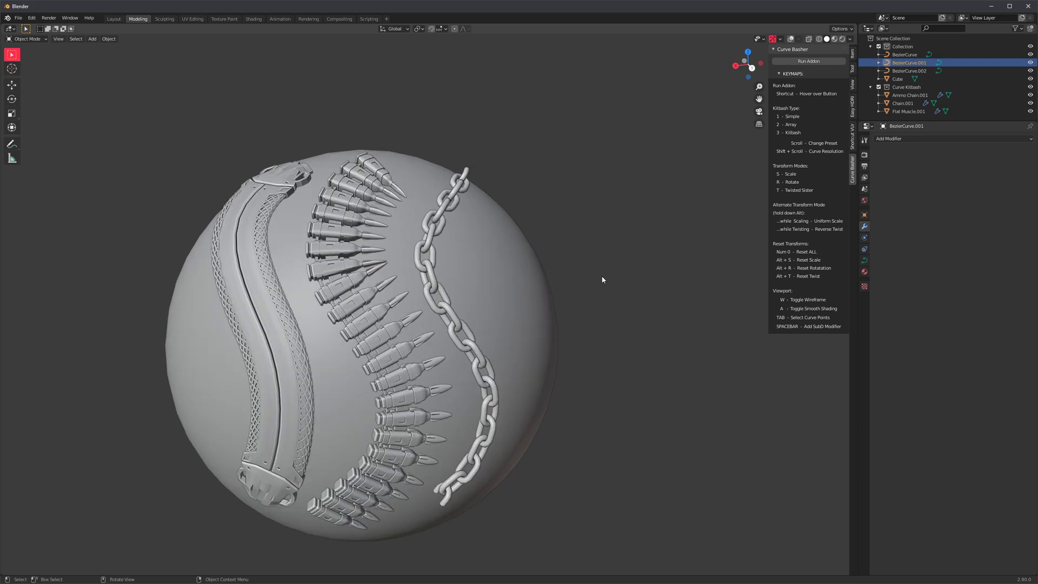